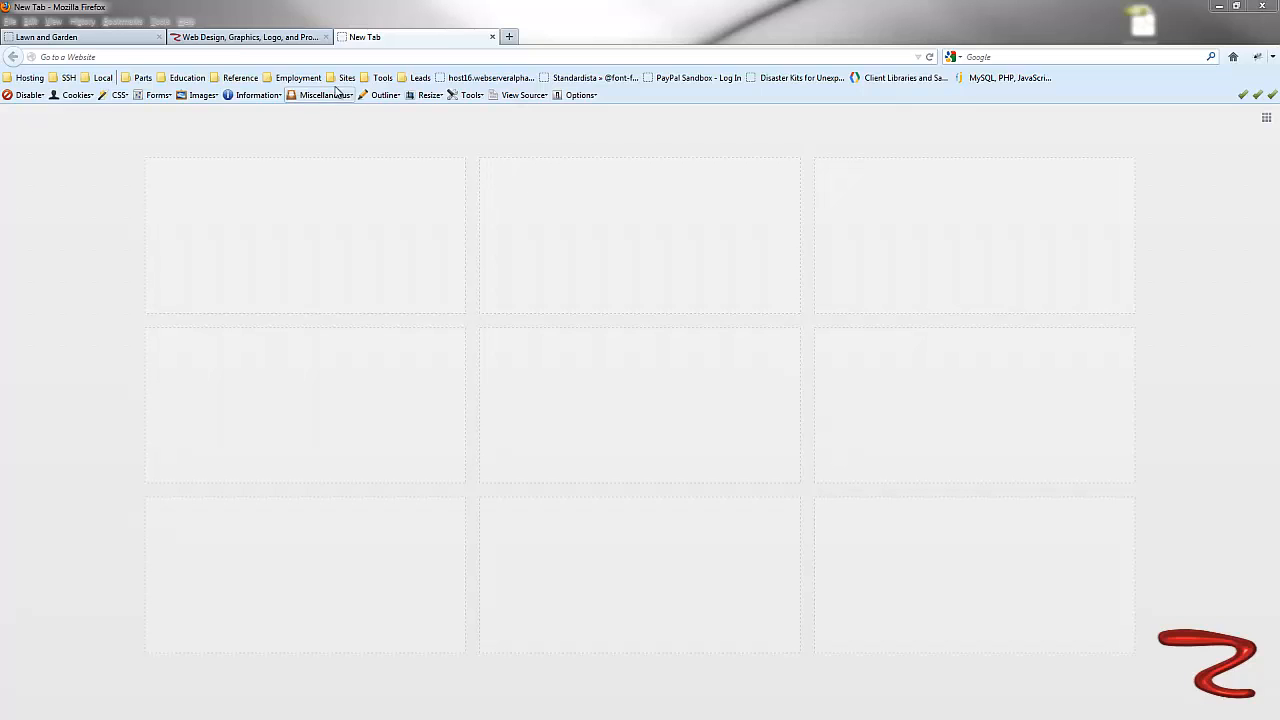
pyautogui.click(130, 57)
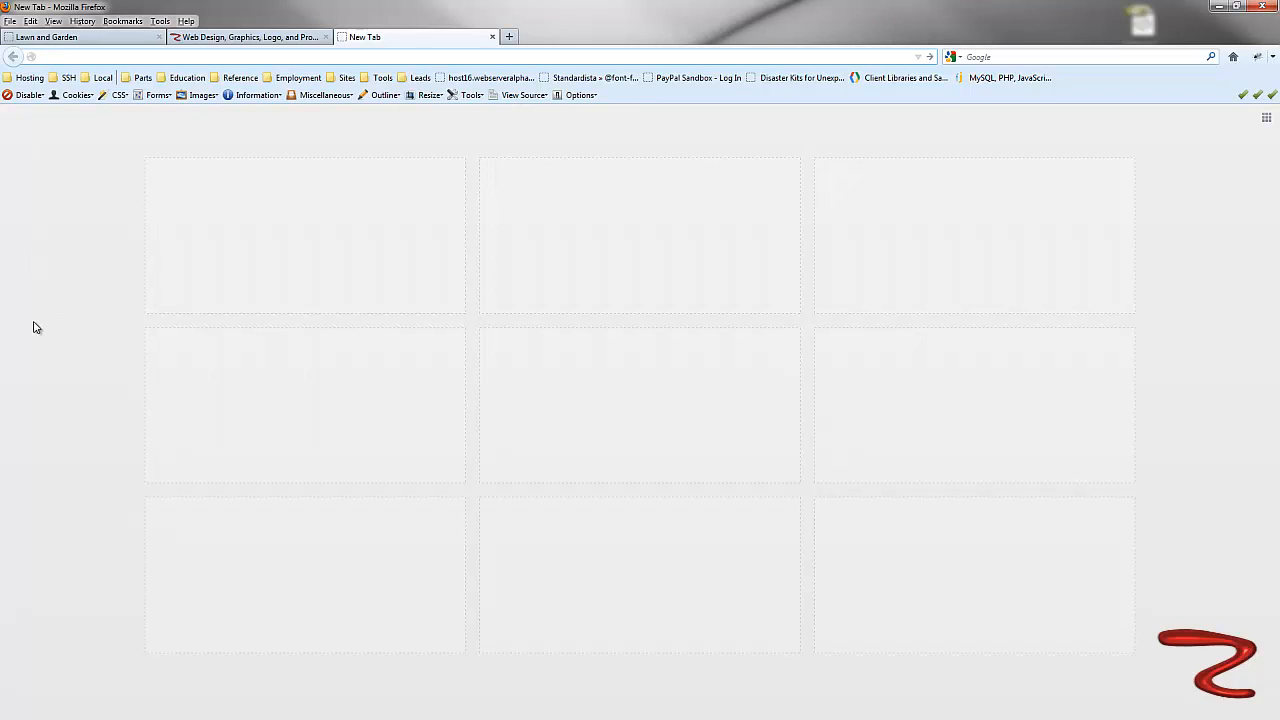
pyautogui.write('www.godaddy.com')
pyautogui.press('Return')
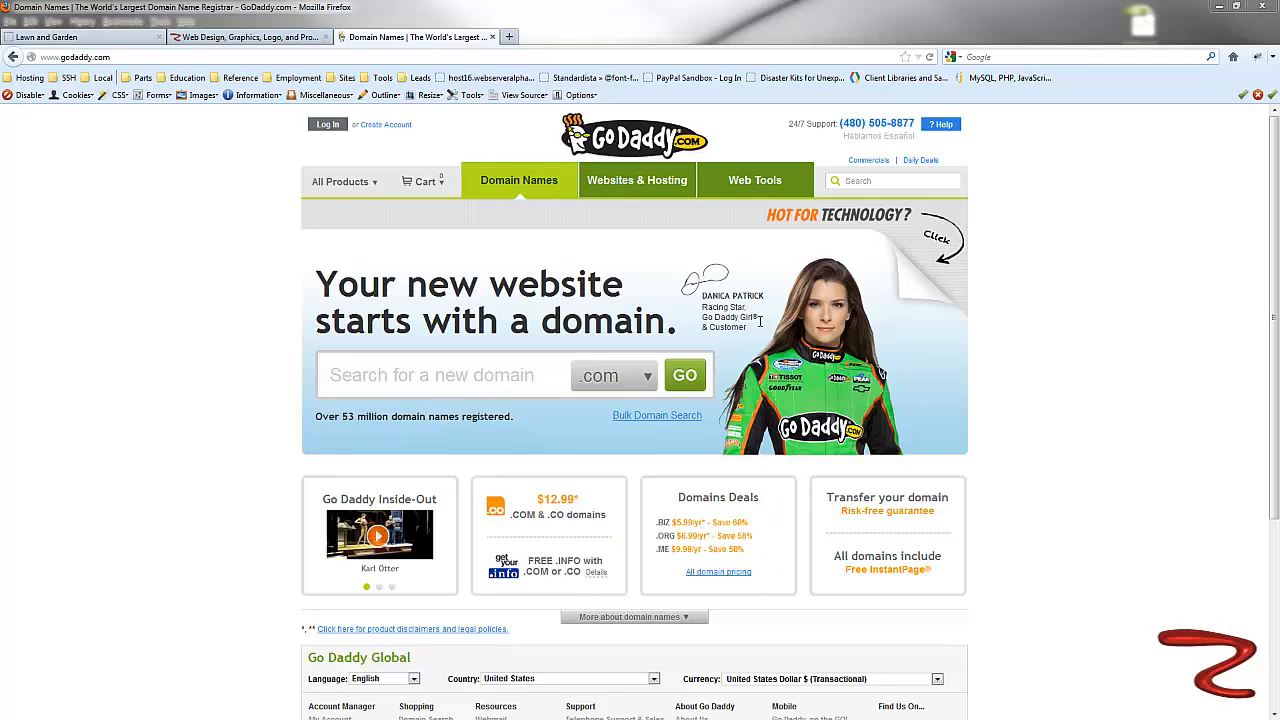
pyautogui.click(467, 369)
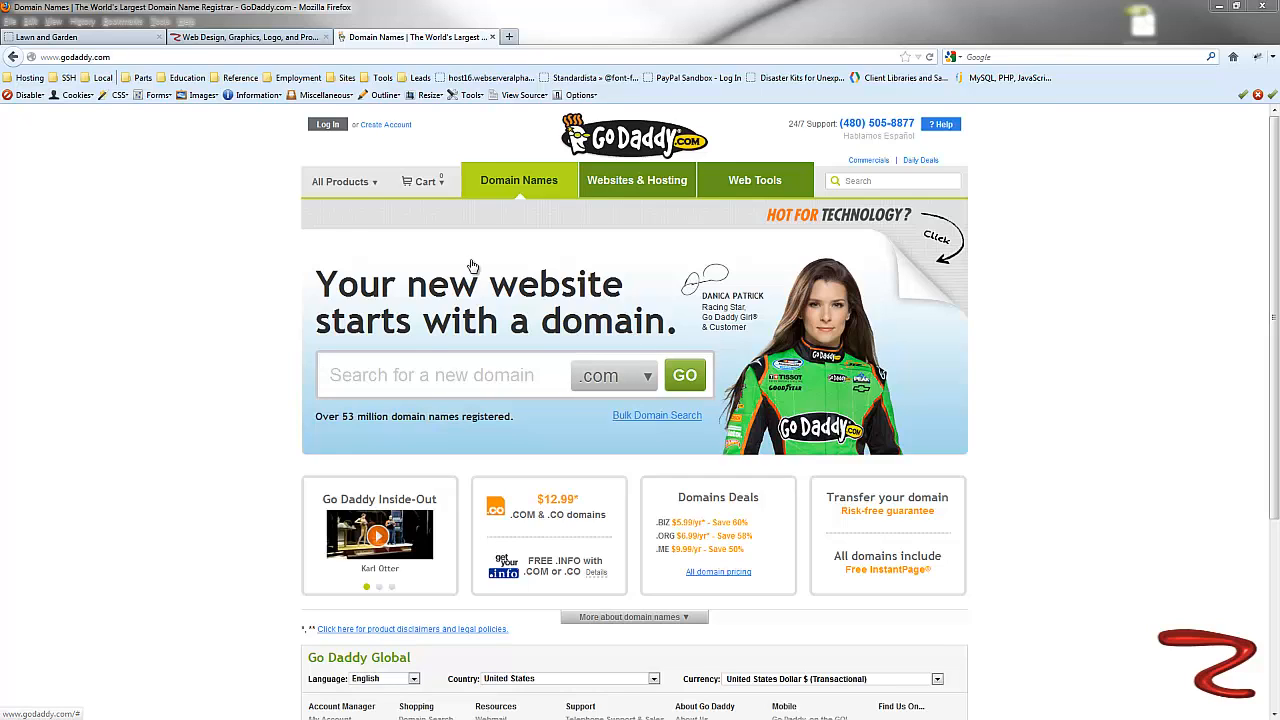
pyautogui.click(388, 126)
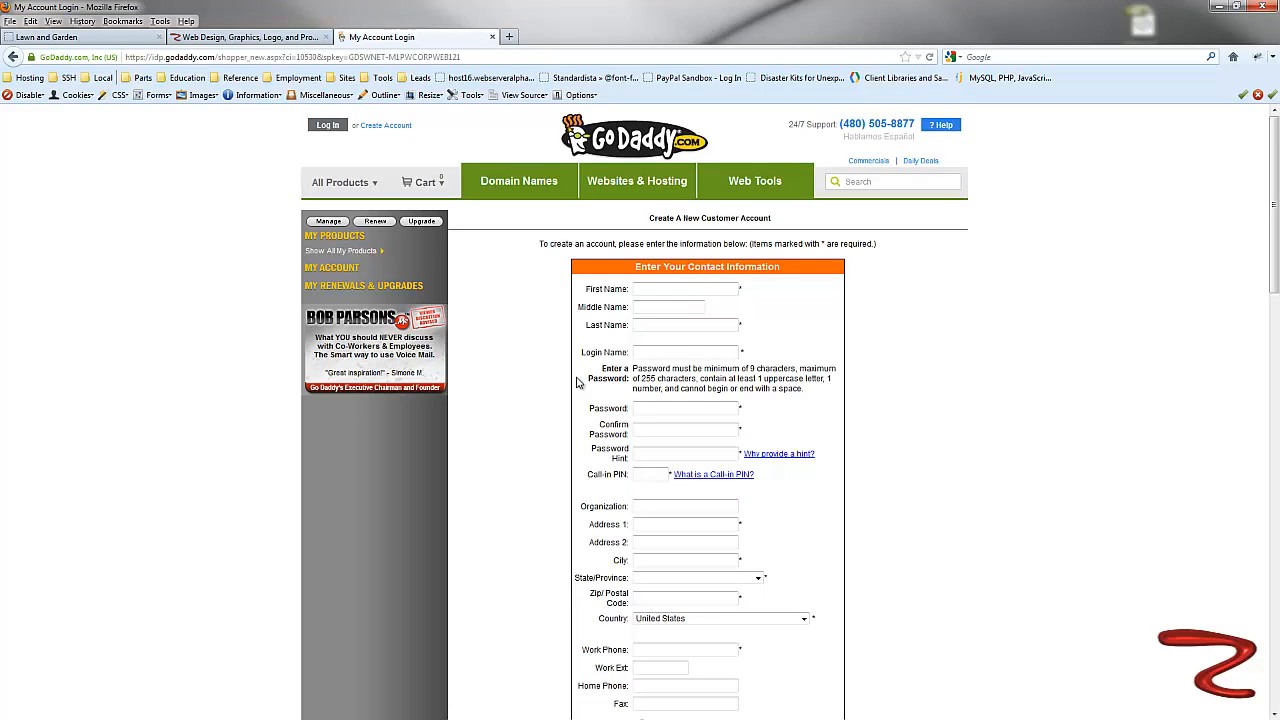
# Examine the new customer account form, including the required contact fields, the call-in PIN explanation, the contact preferences and the terms of service.
pyautogui.scroll(-4, 870, 397)
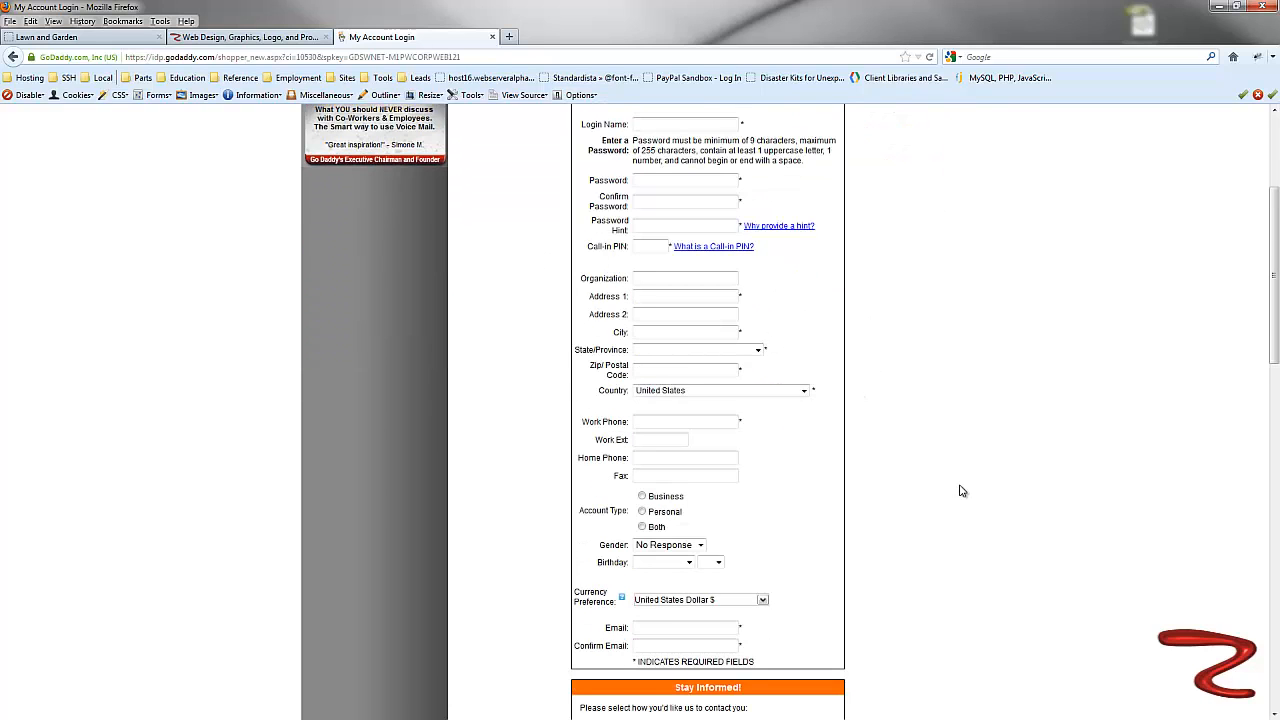
pyautogui.scroll(-10, 960, 488)
pyautogui.scroll(-5, 965, 487)
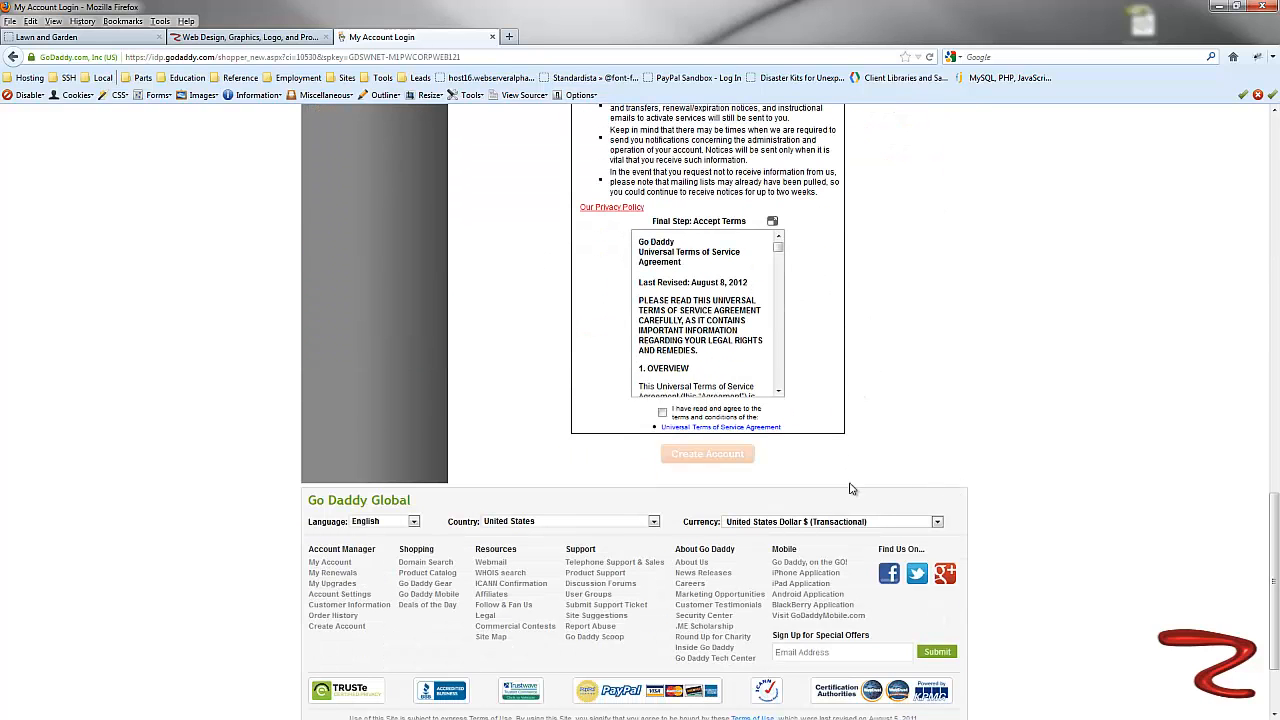
pyautogui.scroll(10, 920, 464)
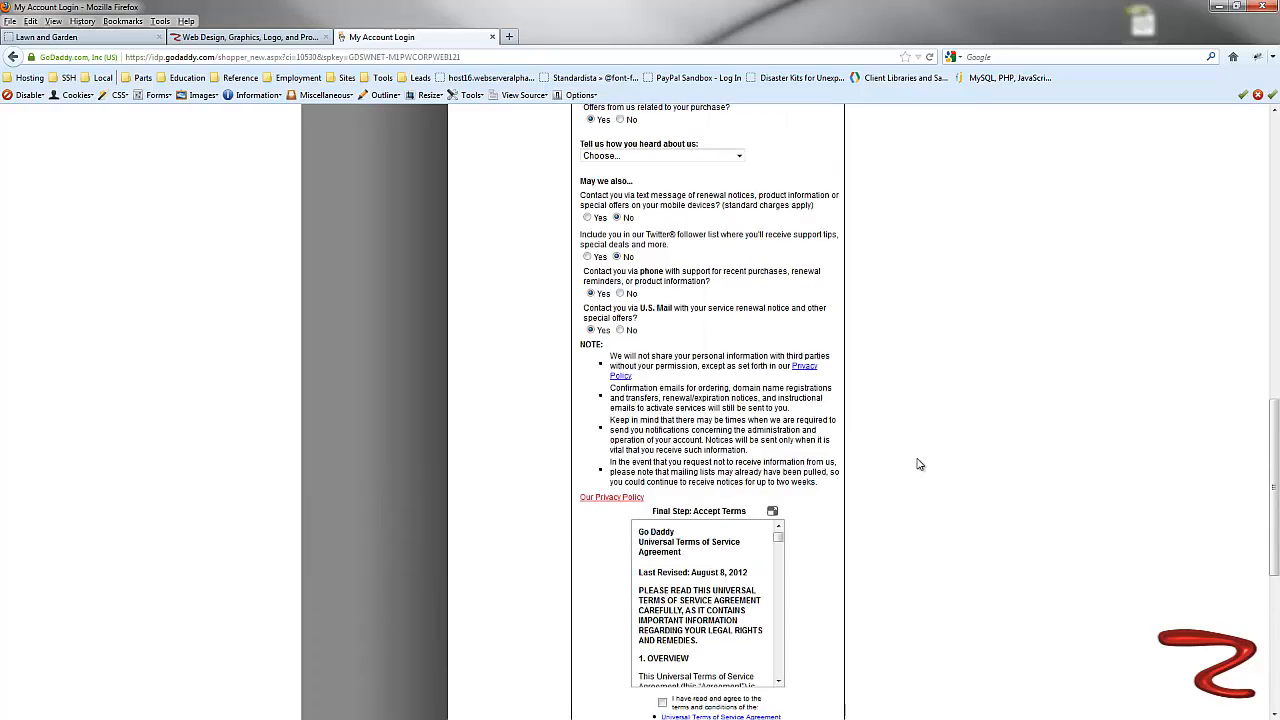
pyautogui.scroll(5, 858, 475)
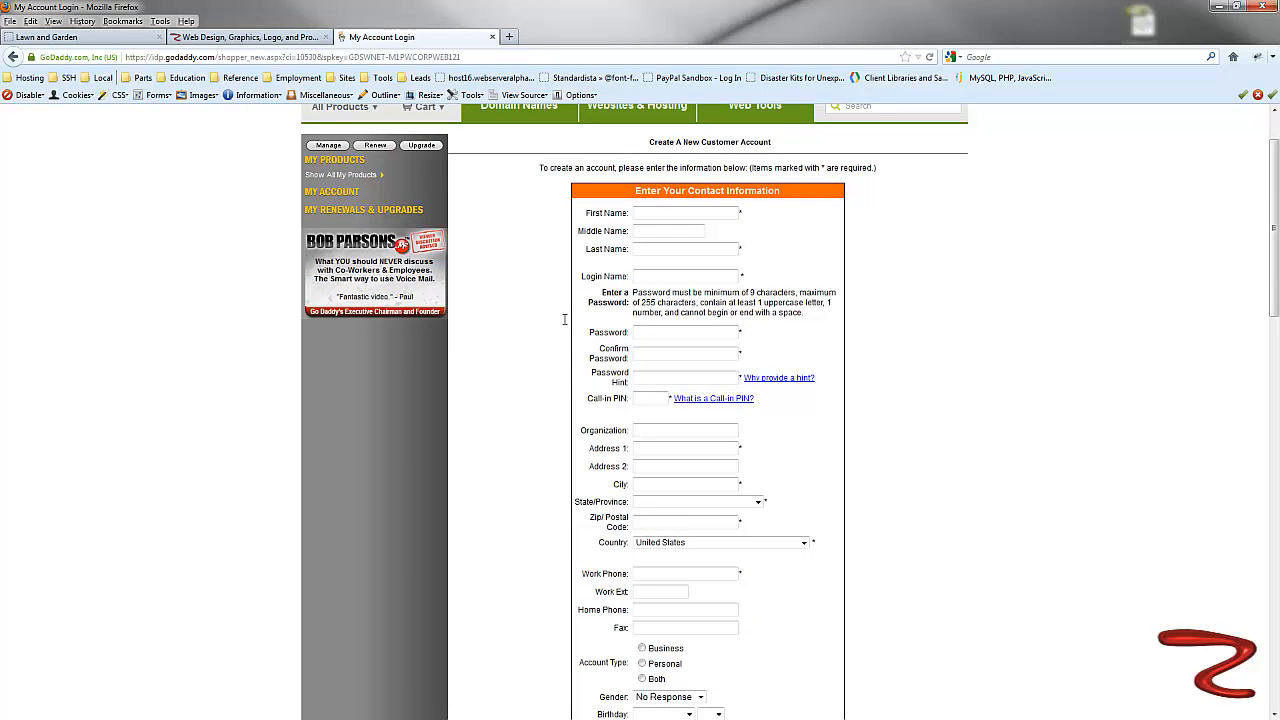
pyautogui.scroll(2, 1108, 414)
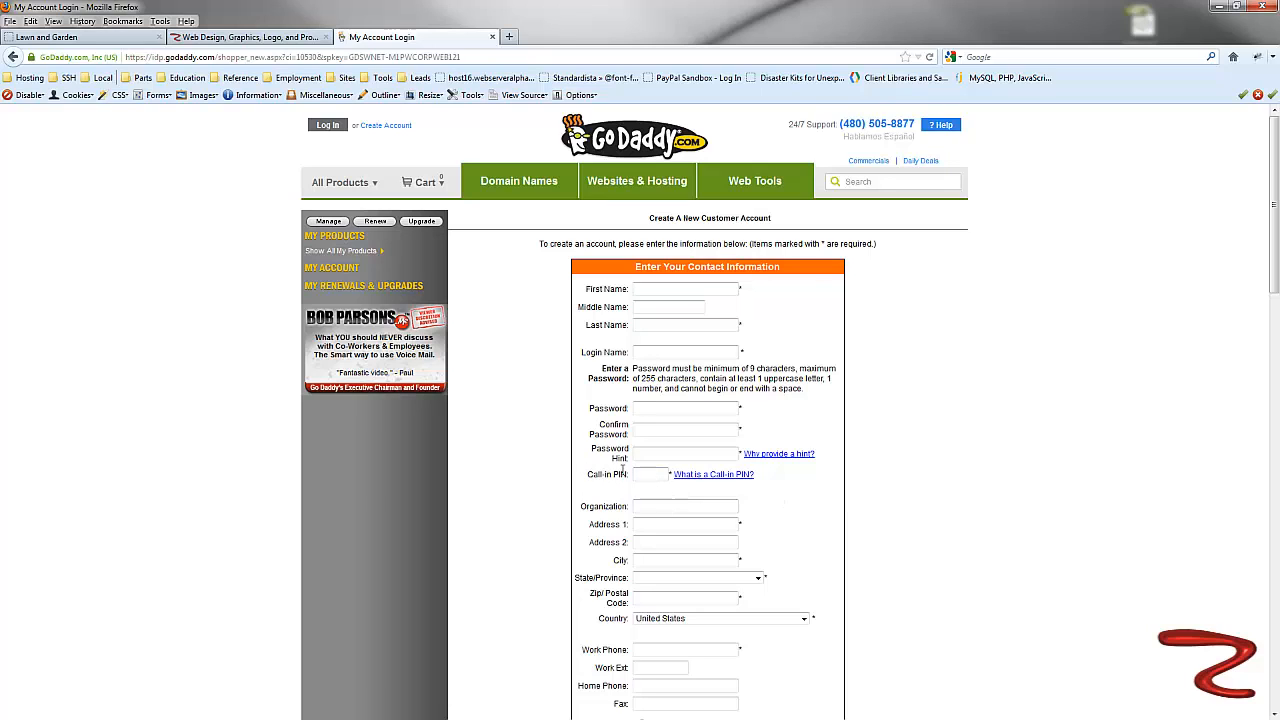
pyautogui.moveTo(704, 480)
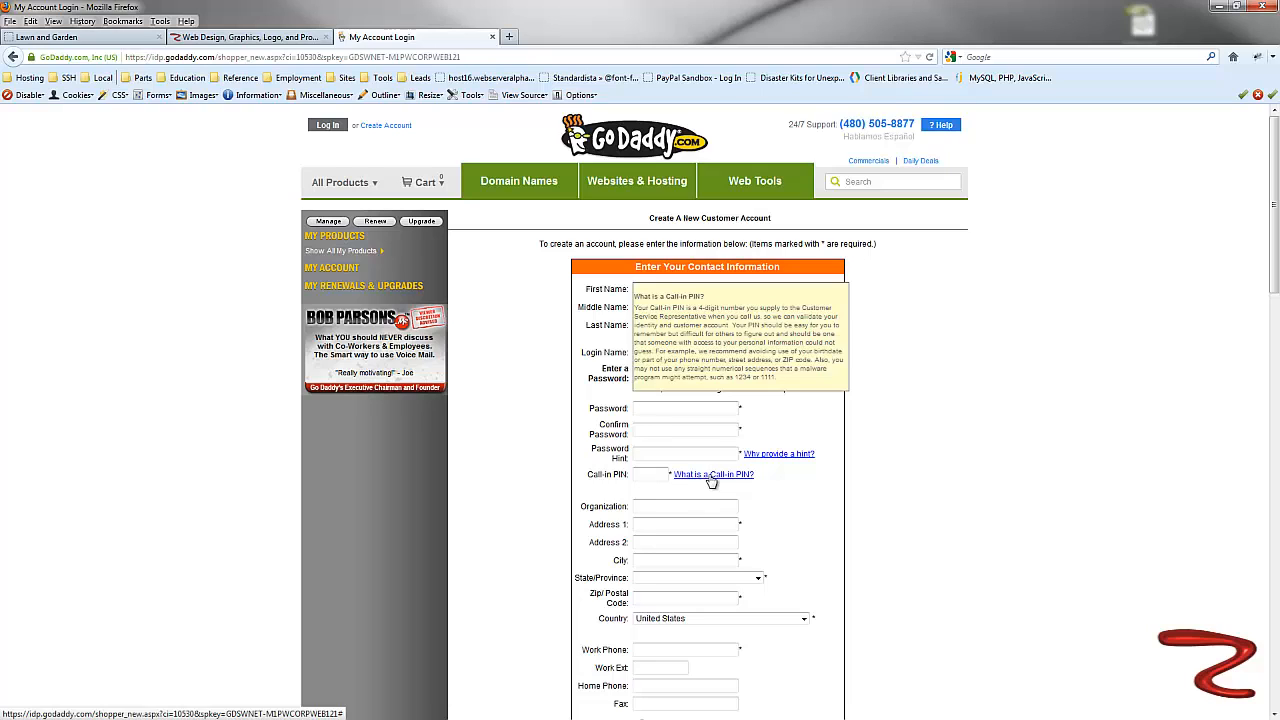
pyautogui.click(733, 504)
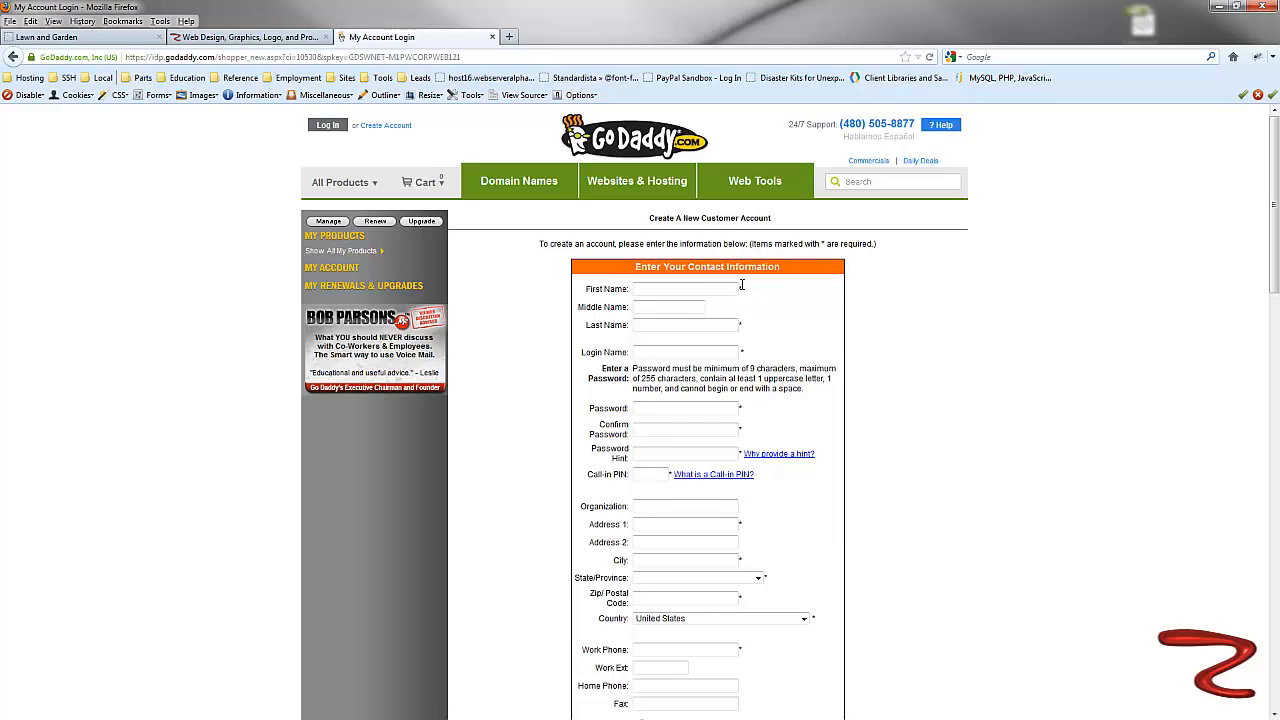
pyautogui.moveTo(743, 288); pyautogui.dragTo(737, 290)
pyautogui.scroll(-10, 1037, 383)
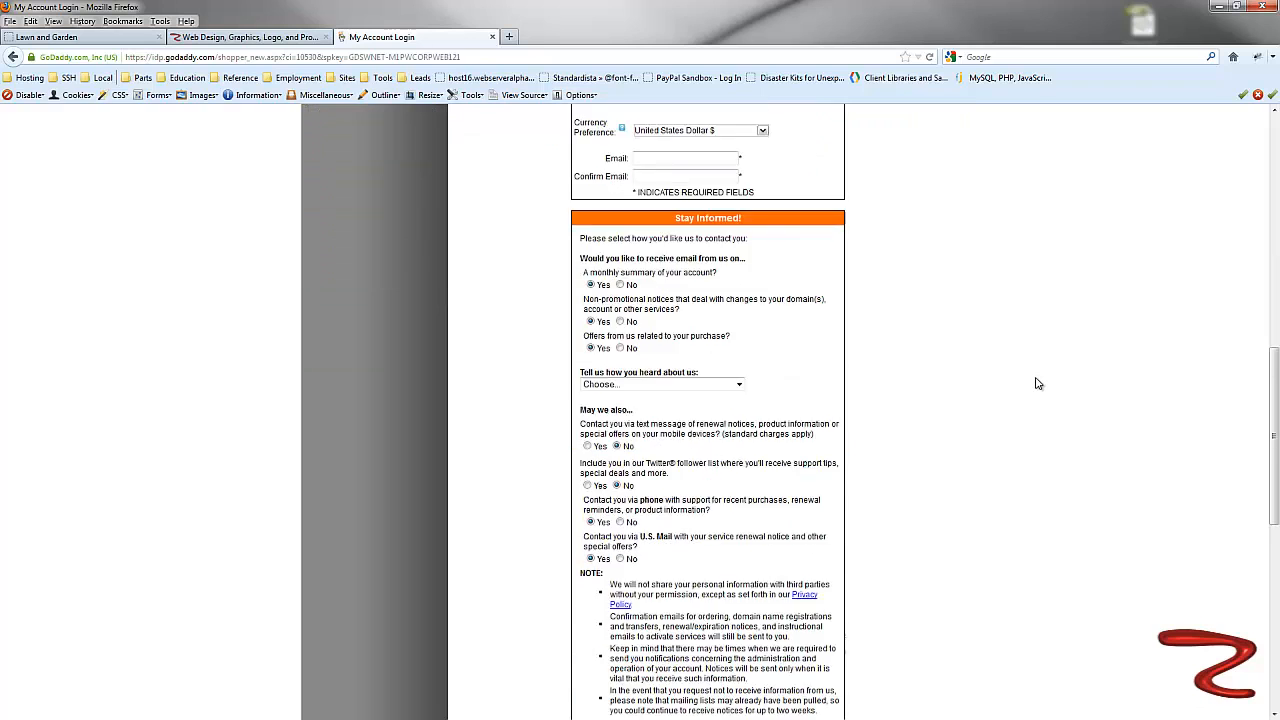
pyautogui.scroll(-9, 1036, 383)
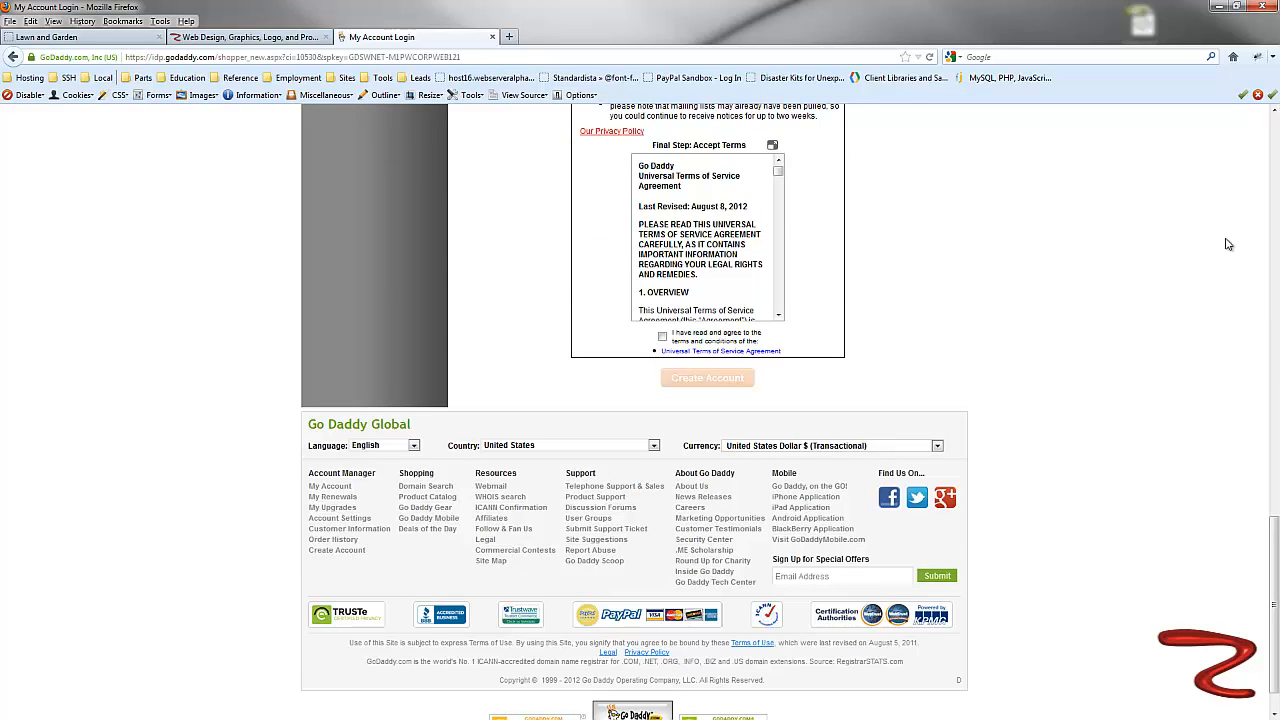
pyautogui.scroll(10, 1228, 244)
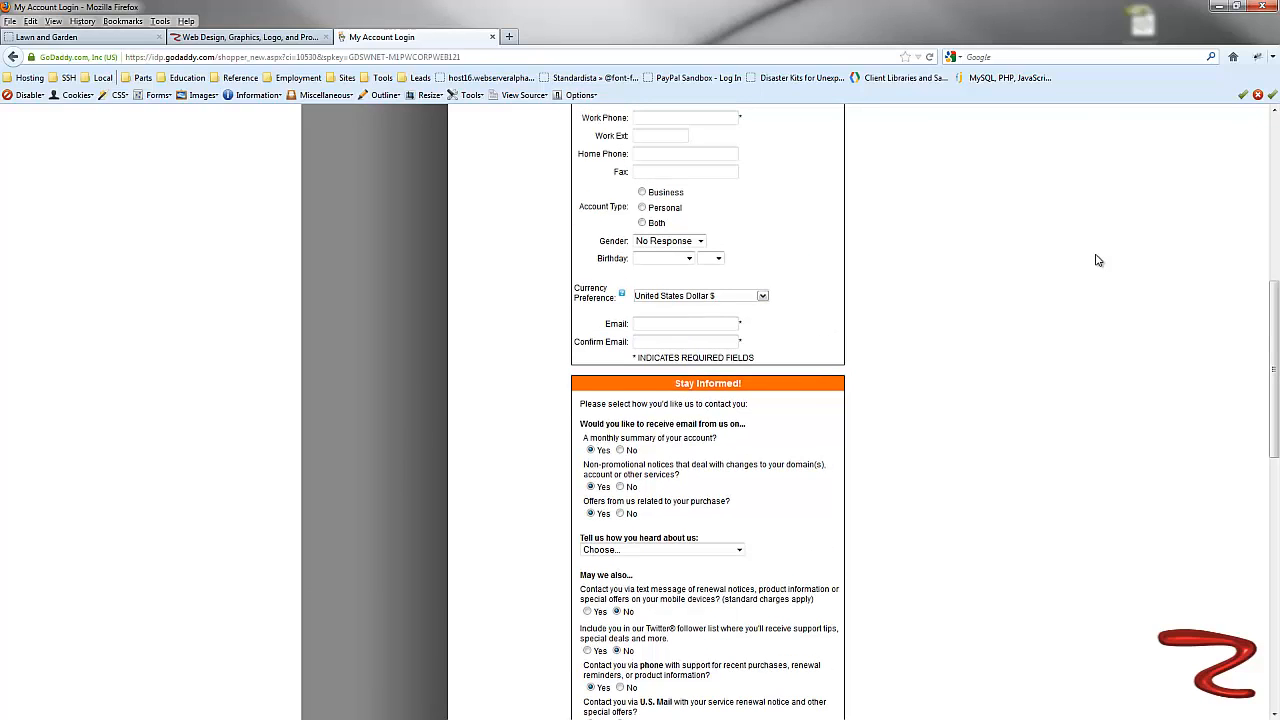
pyautogui.click(639, 328)
pyautogui.click(842, 322)
pyautogui.scroll(10, 848, 330)
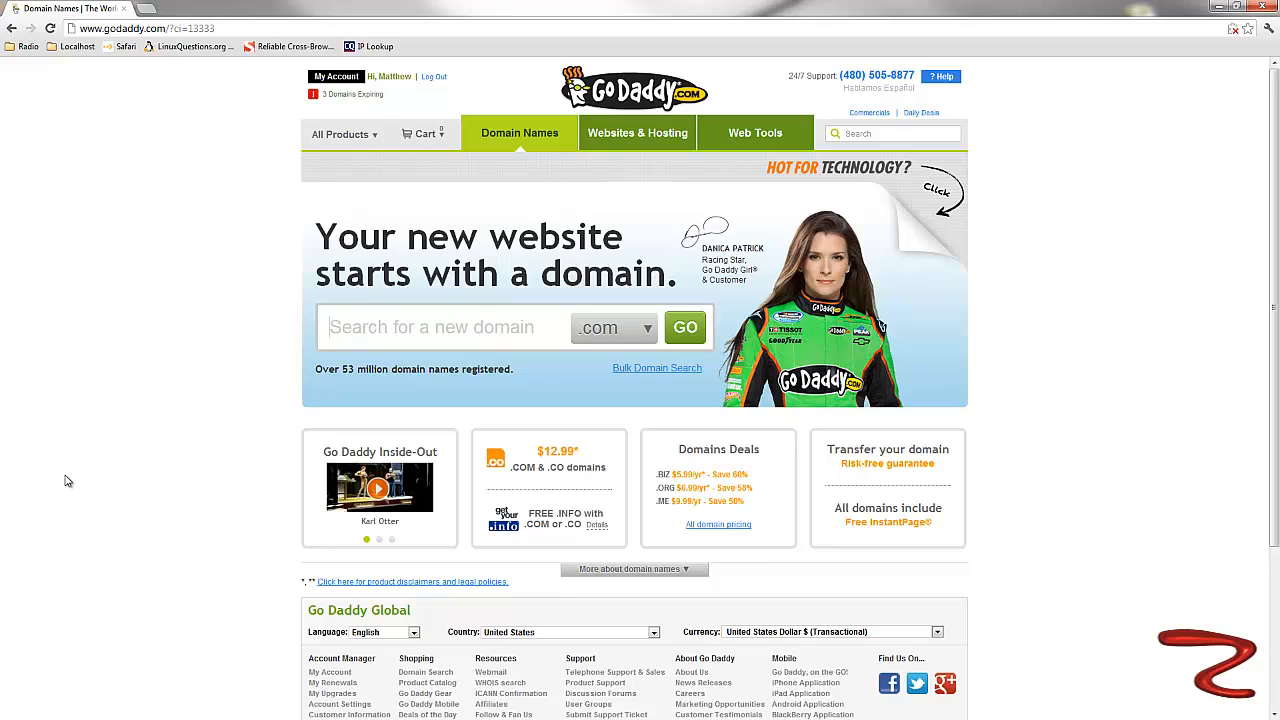
# Search for the domain bransonlandscaper with the .com extension and check its availability.
pyautogui.write('bransonla')
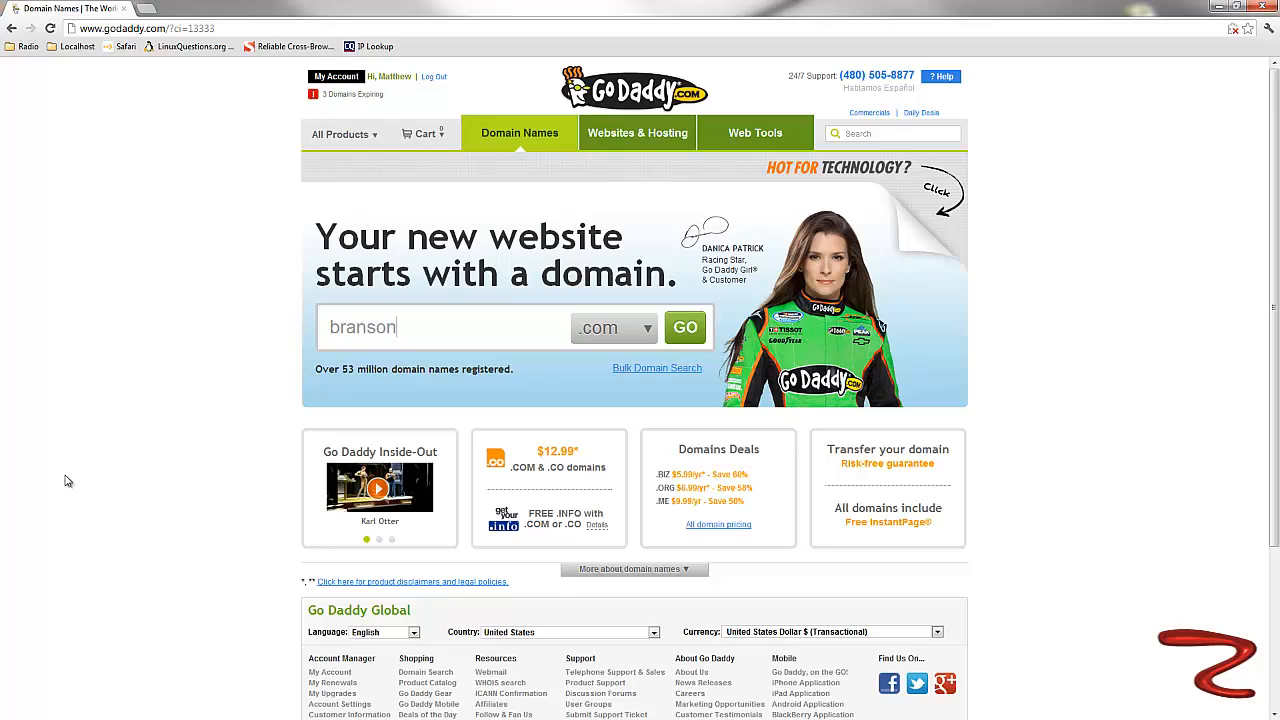
pyautogui.write('ndscaper')
pyautogui.click(679, 338)
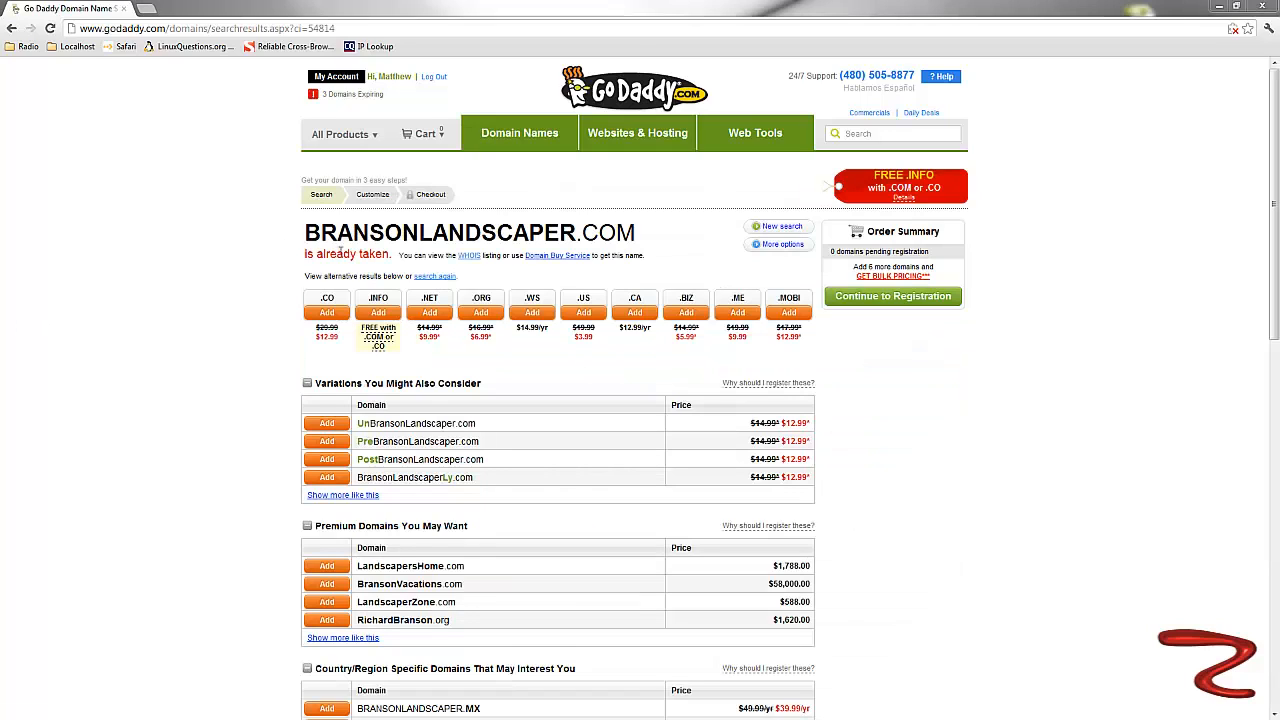
pyautogui.moveTo(390, 255); pyautogui.dragTo(309, 254)
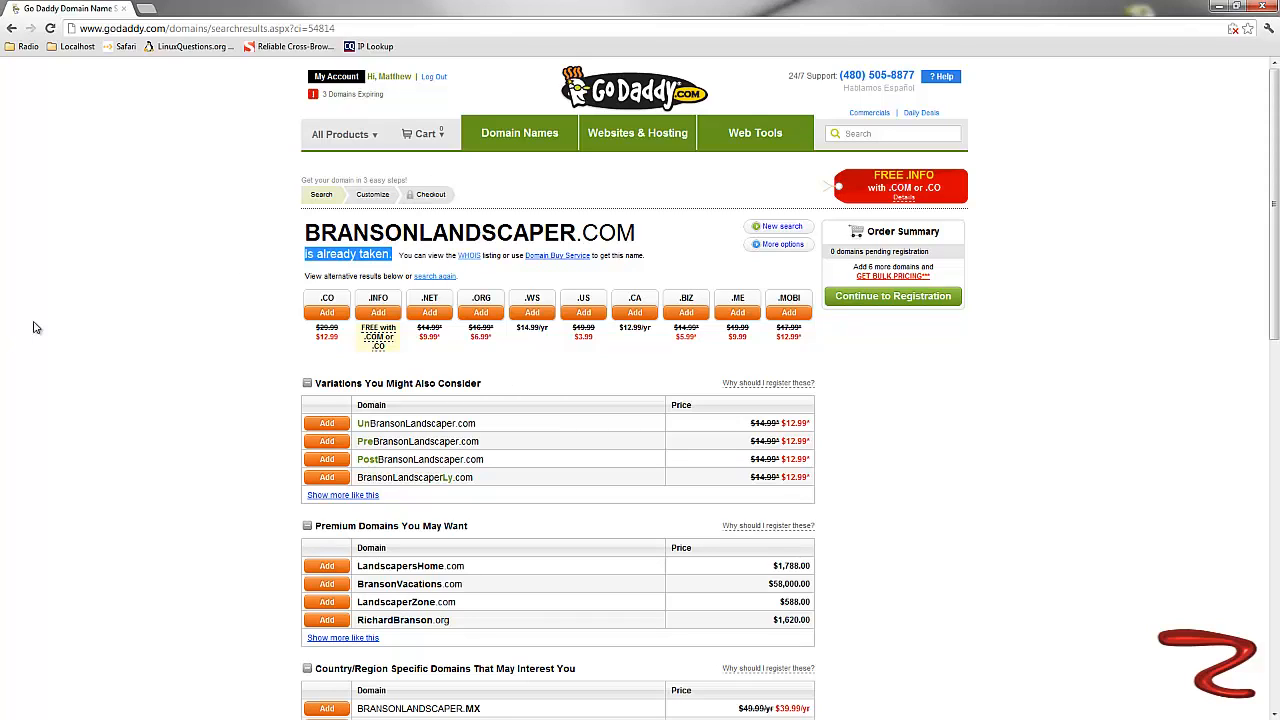
pyautogui.click(249, 230)
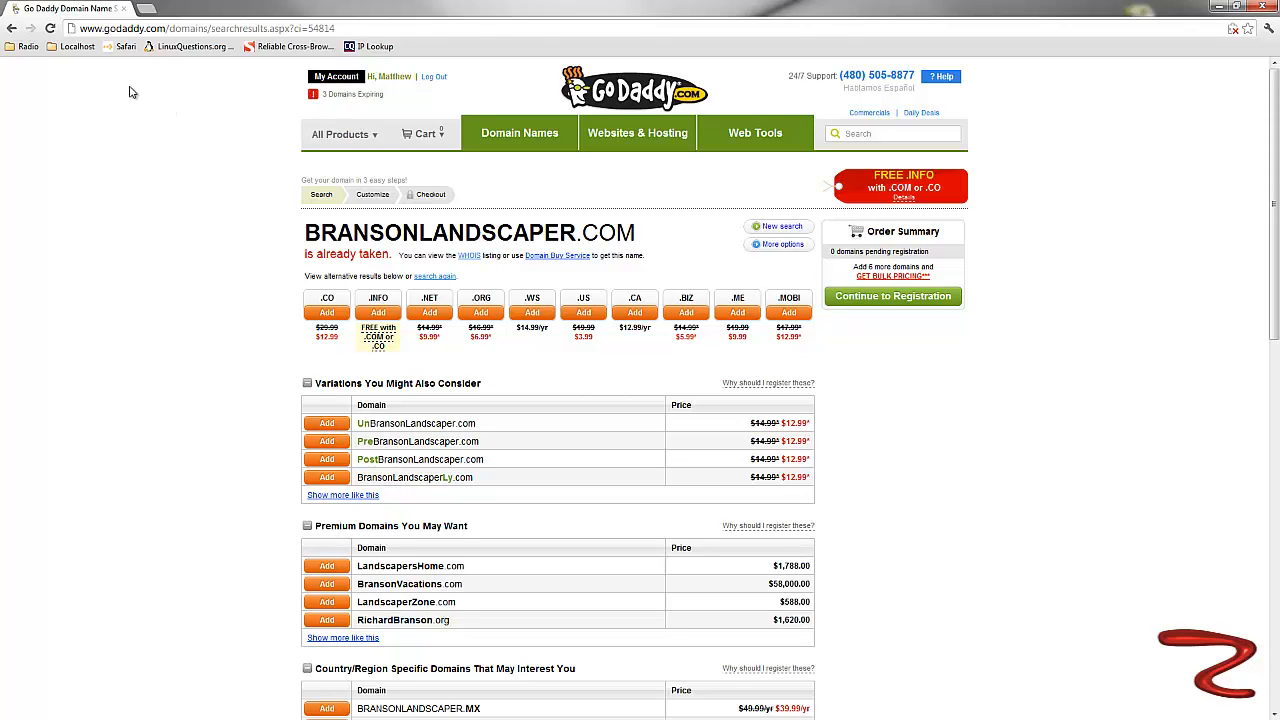
# Return to the domain search page, search for bransonlandscape with the .com extension and look through the results.
pyautogui.click(11, 30)
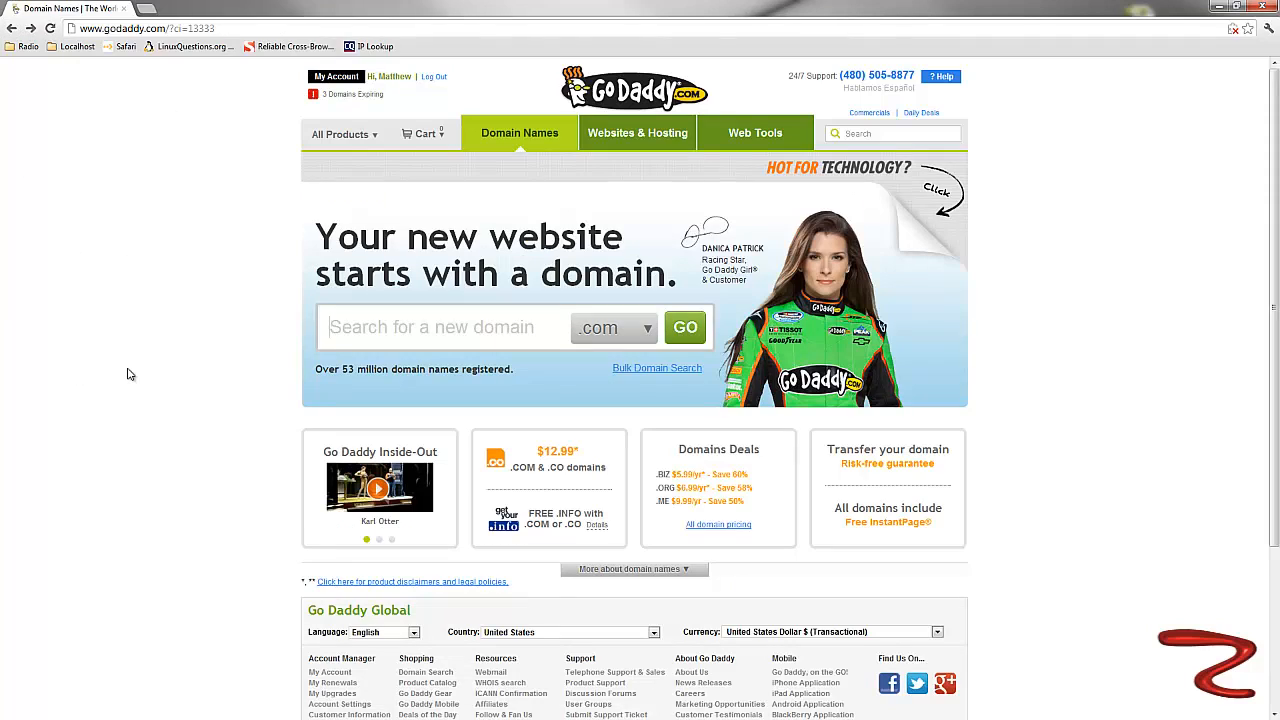
pyautogui.write('bransonlan')
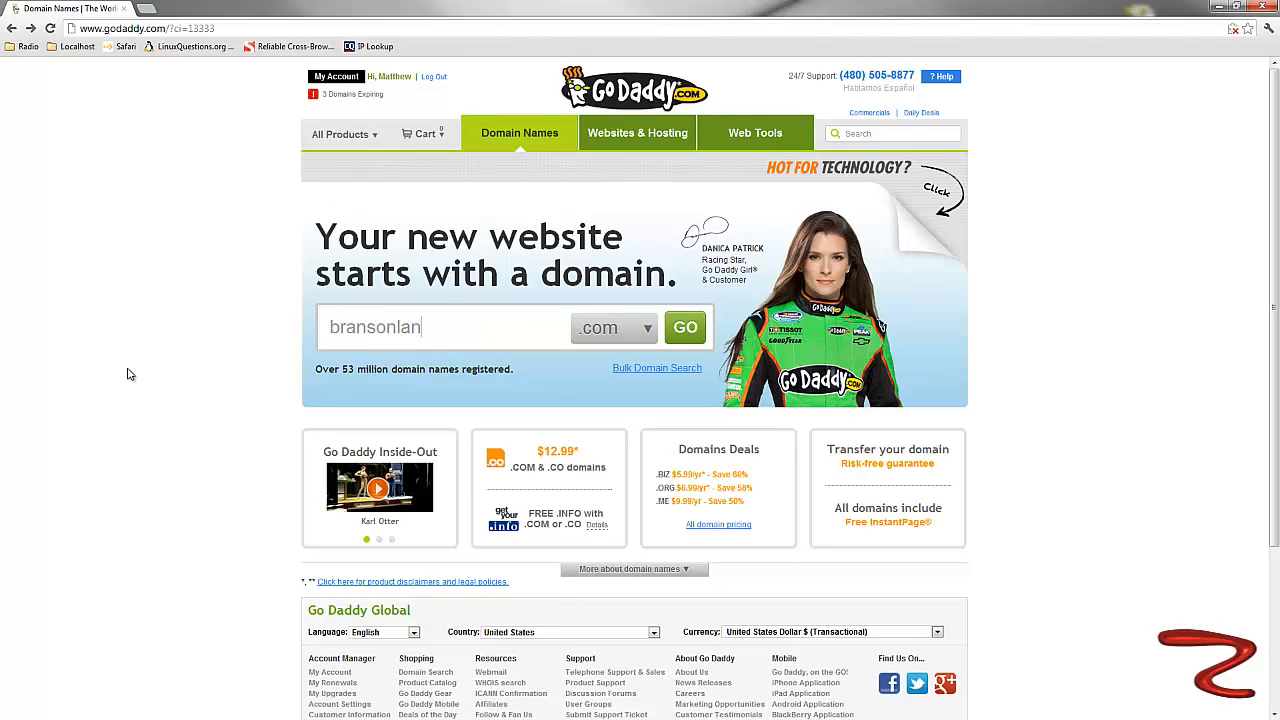
pyautogui.write('dscape')
pyautogui.click(673, 330)
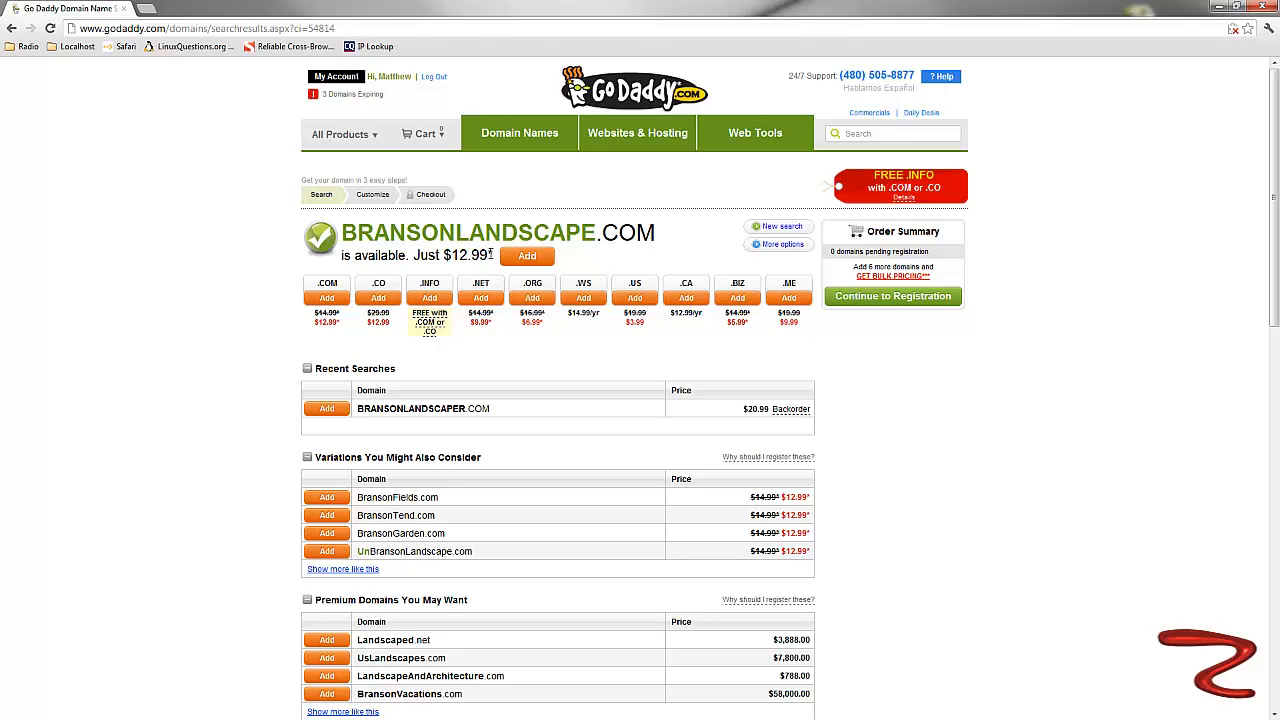
pyautogui.scroll(-3, 225, 246)
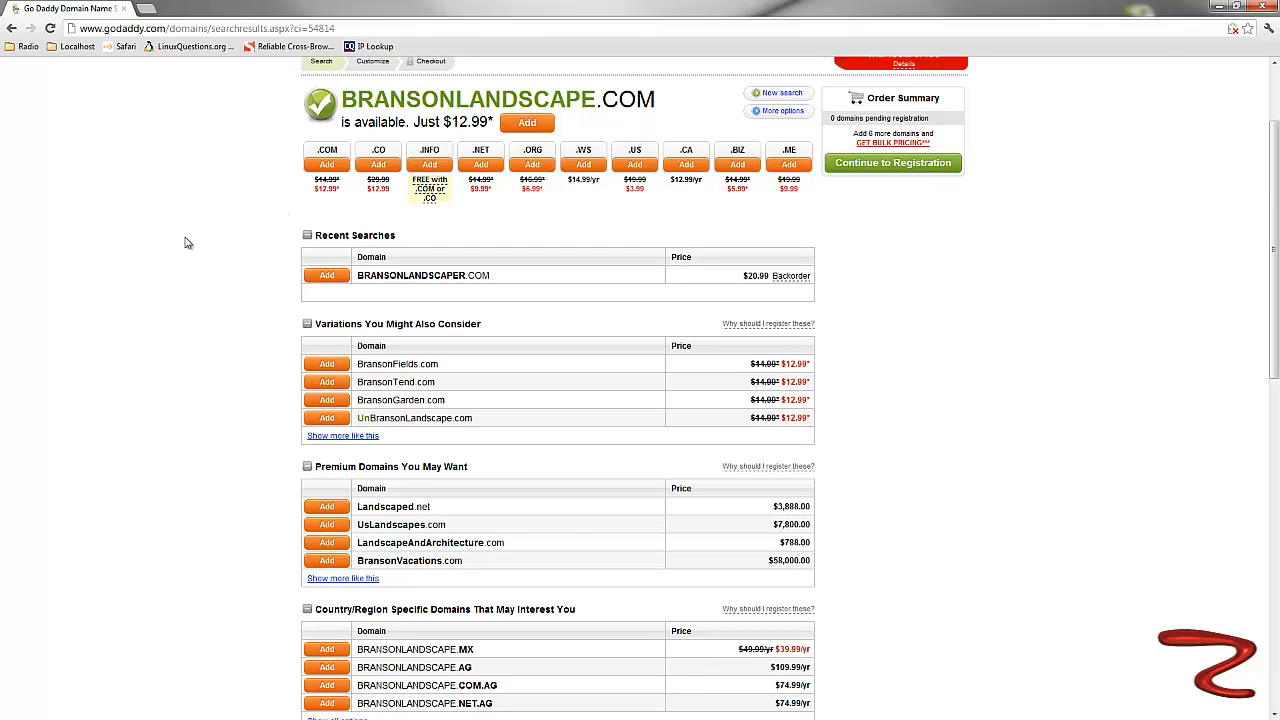
pyautogui.scroll(-15, 185, 243)
pyautogui.scroll(15, 185, 243)
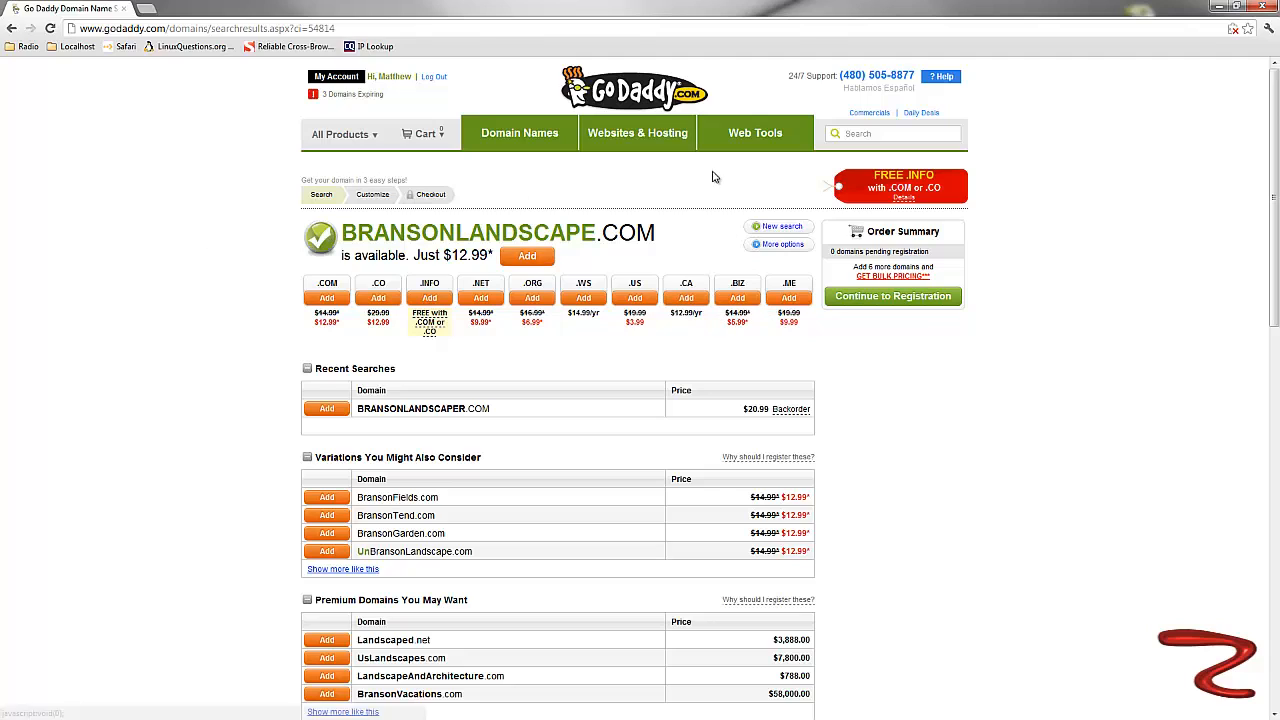
# Add bransonlandscape.com to the order and continue to registration, declining the offered matching domain bundles.
pyautogui.click(527, 258)
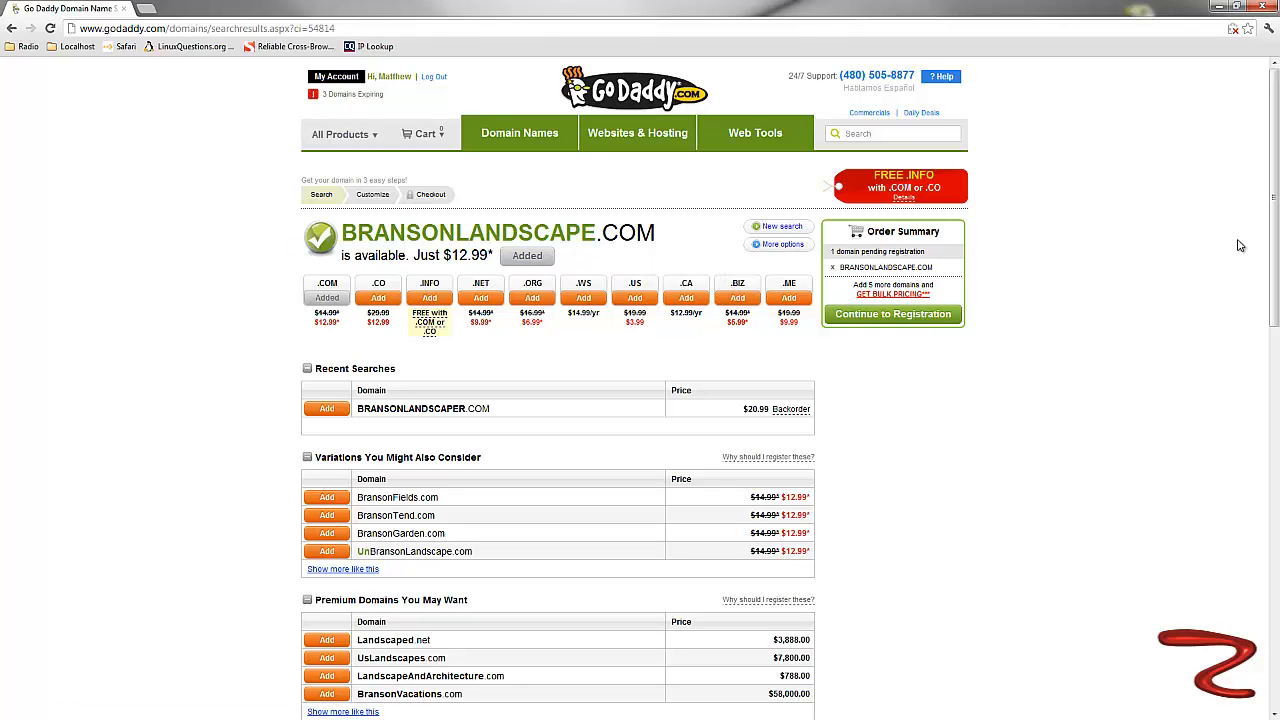
pyautogui.click(910, 316)
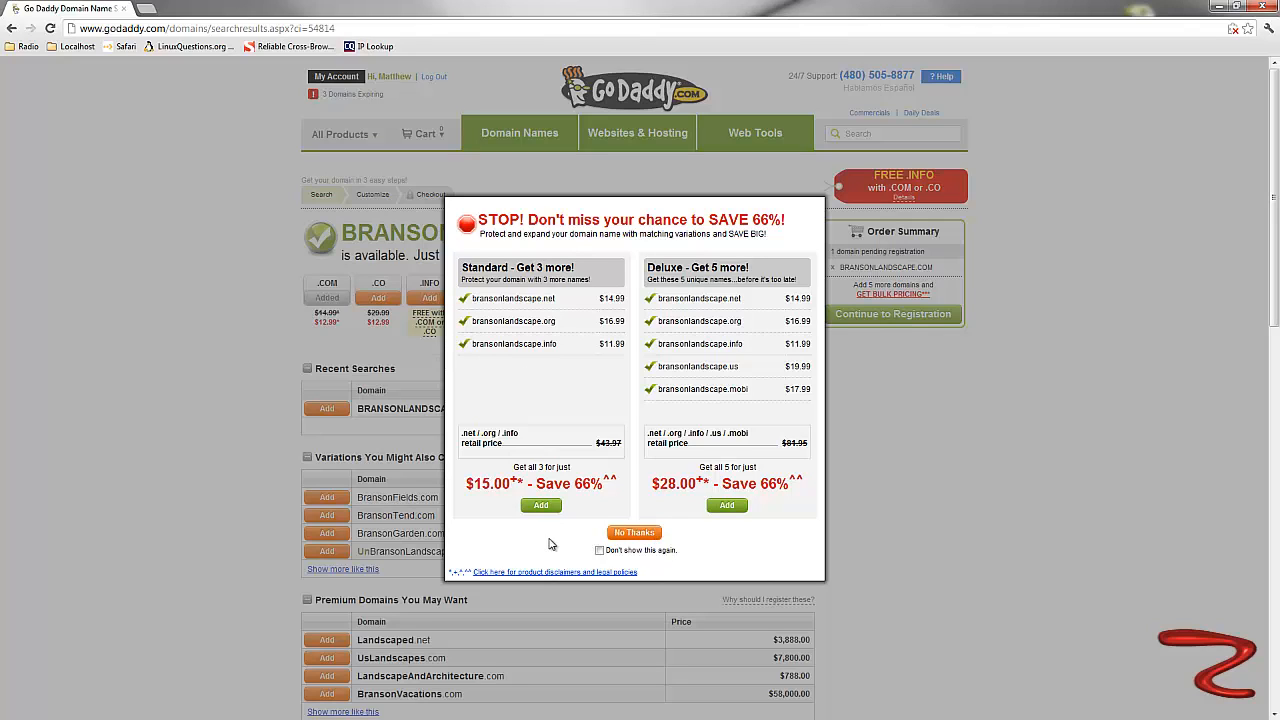
pyautogui.click(629, 540)
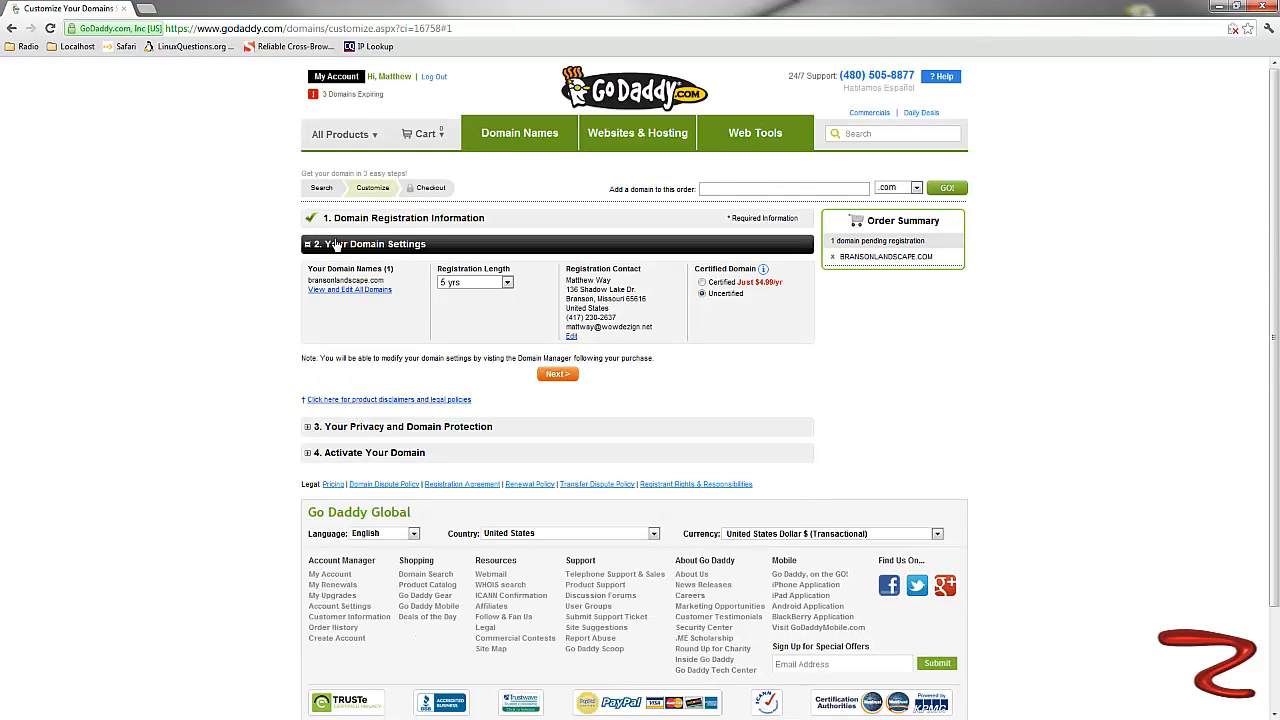
# Set the domain's registration length to 1 yr, leave it Uncertified and continue to the privacy options.
pyautogui.click(507, 284)
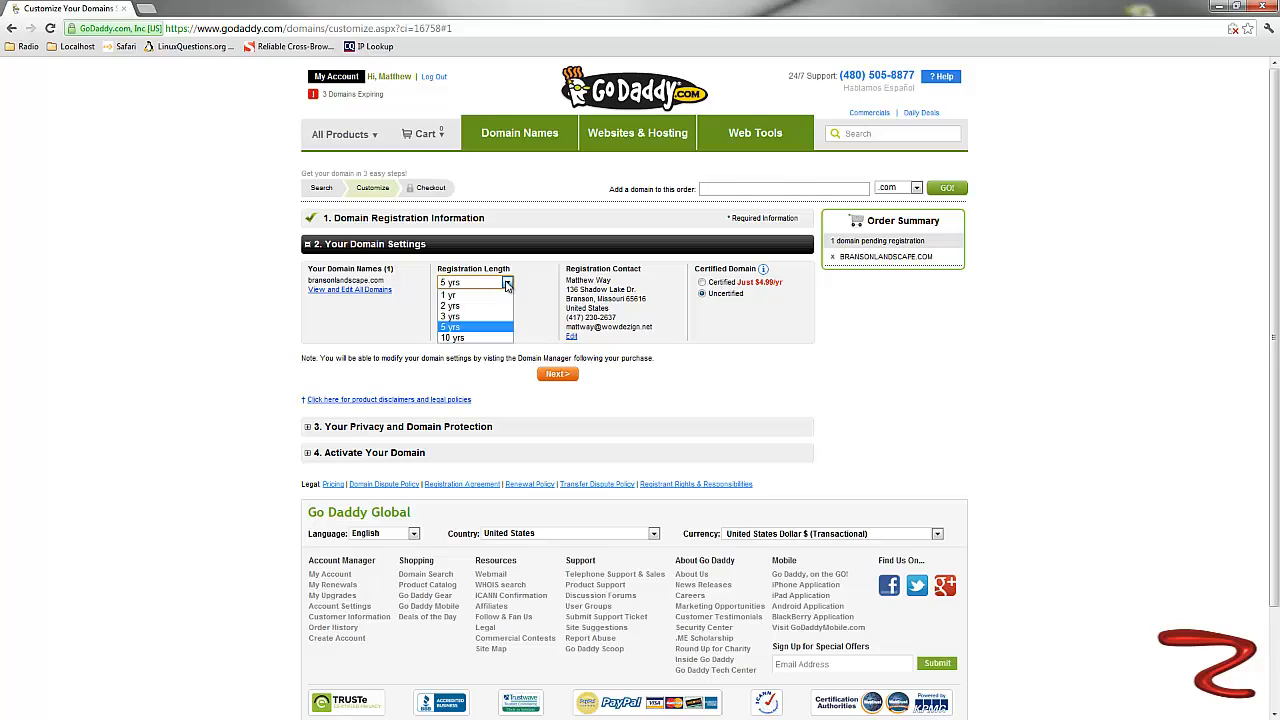
pyautogui.click(452, 295)
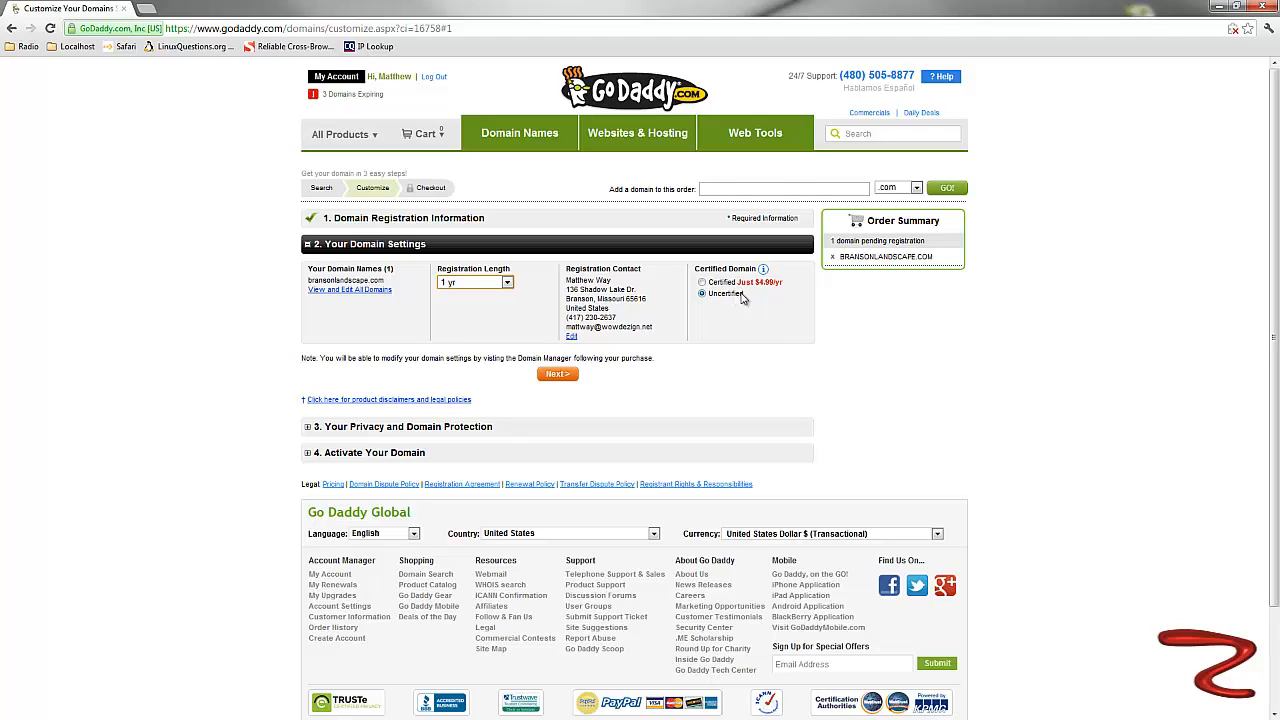
pyautogui.moveTo(763, 270)
pyautogui.click(557, 375)
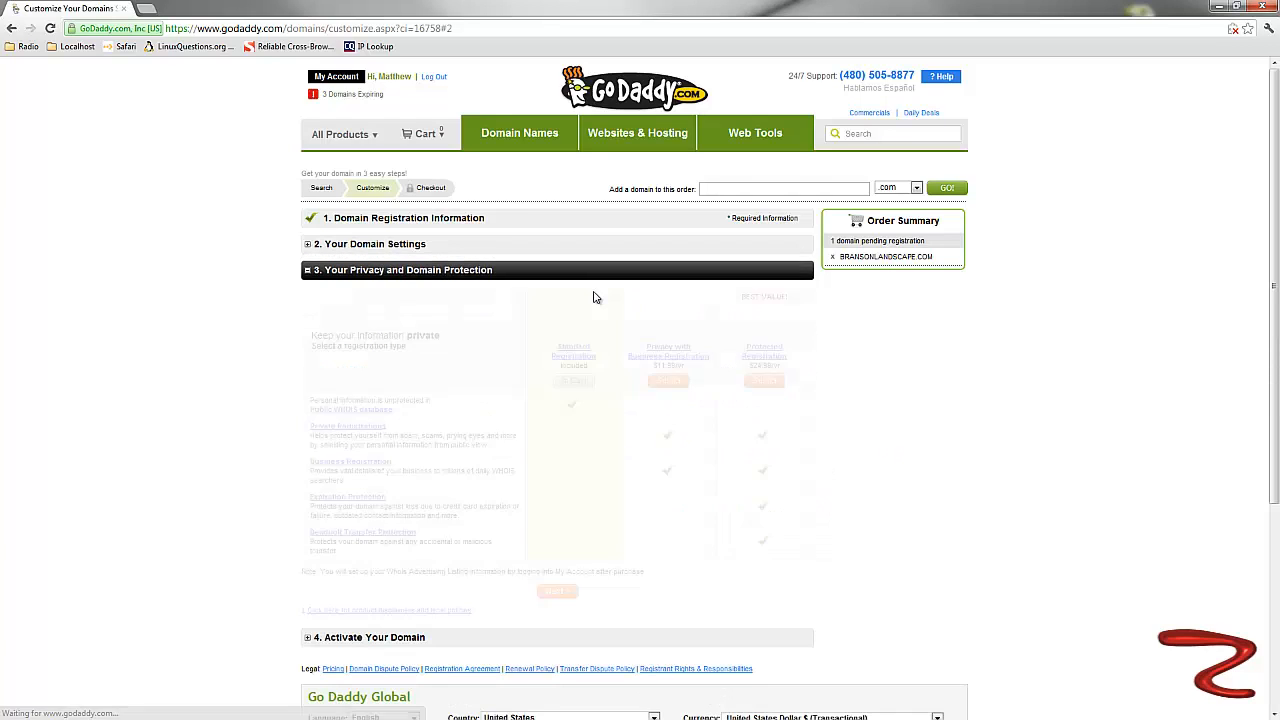
# Keep the Standard Registration and continue without adding any email, hosting or website extras.
pyautogui.scroll(-3, 452, 547)
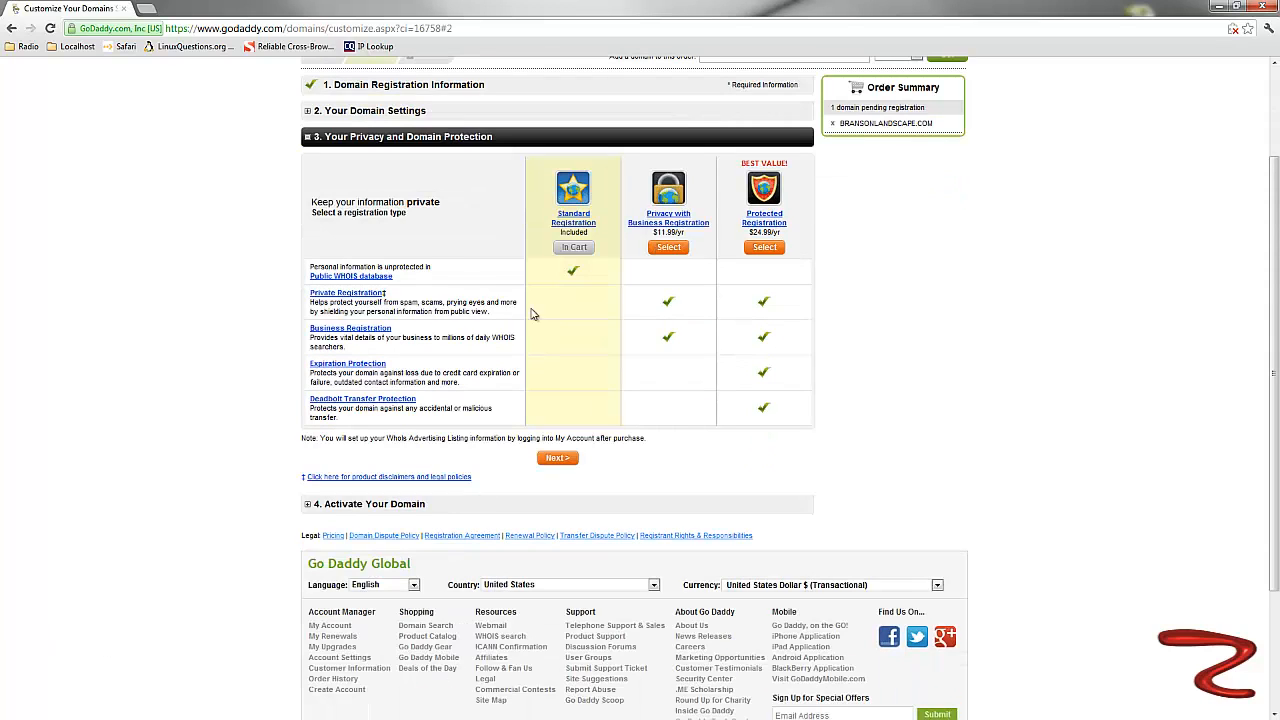
pyautogui.click(559, 459)
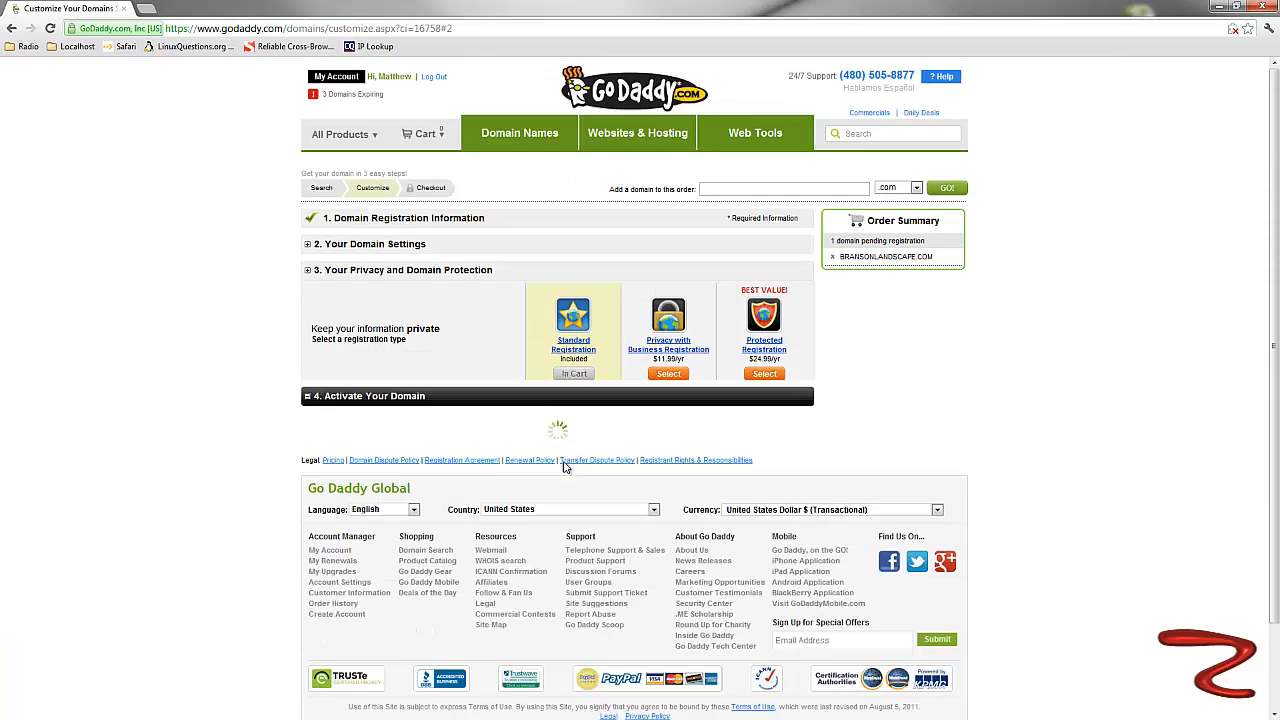
pyautogui.scroll(-8, 157, 294)
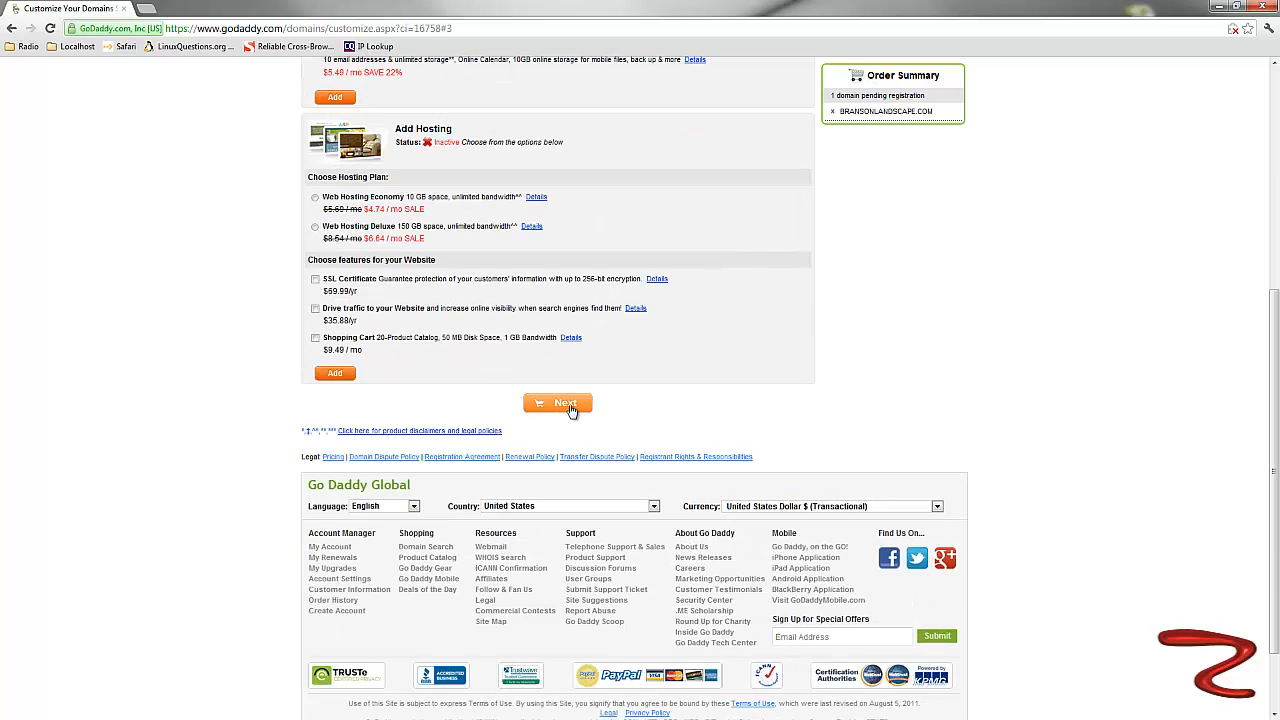
pyautogui.click(568, 405)
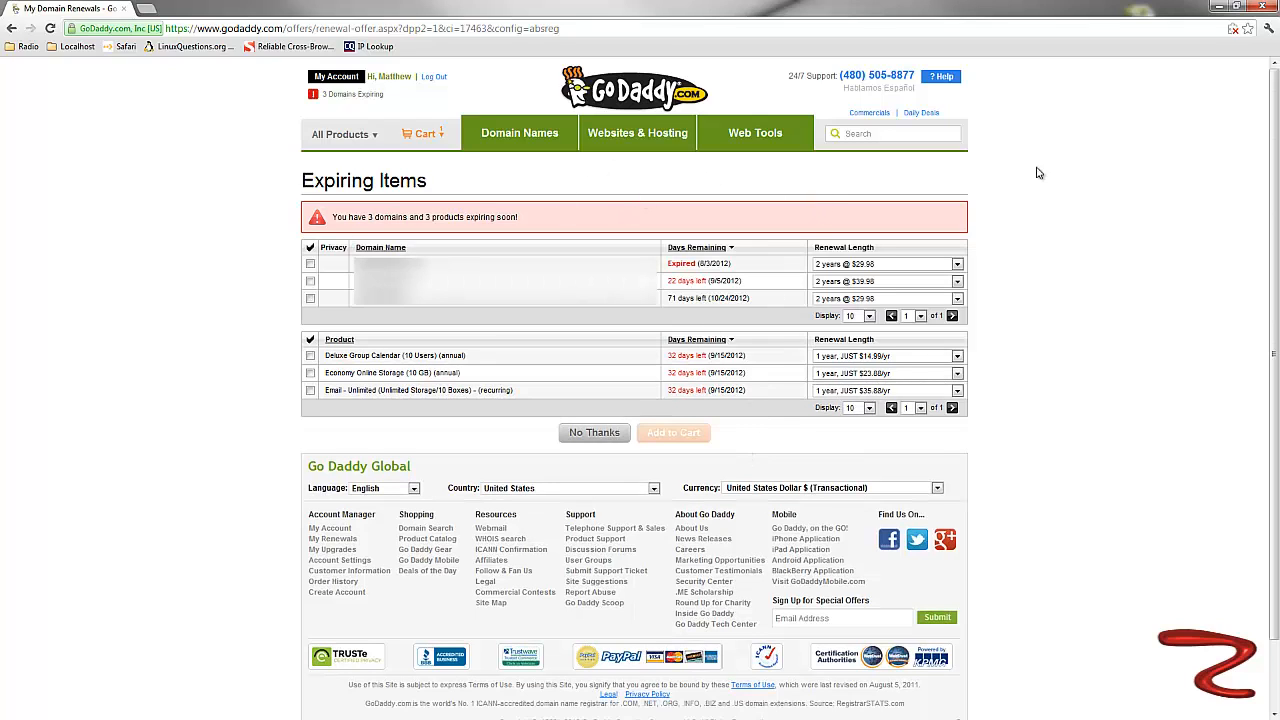
# Decline renewing the expiring items and continue the bransonlandscape.com order from the shopping cart to checkout.
pyautogui.click(592, 434)
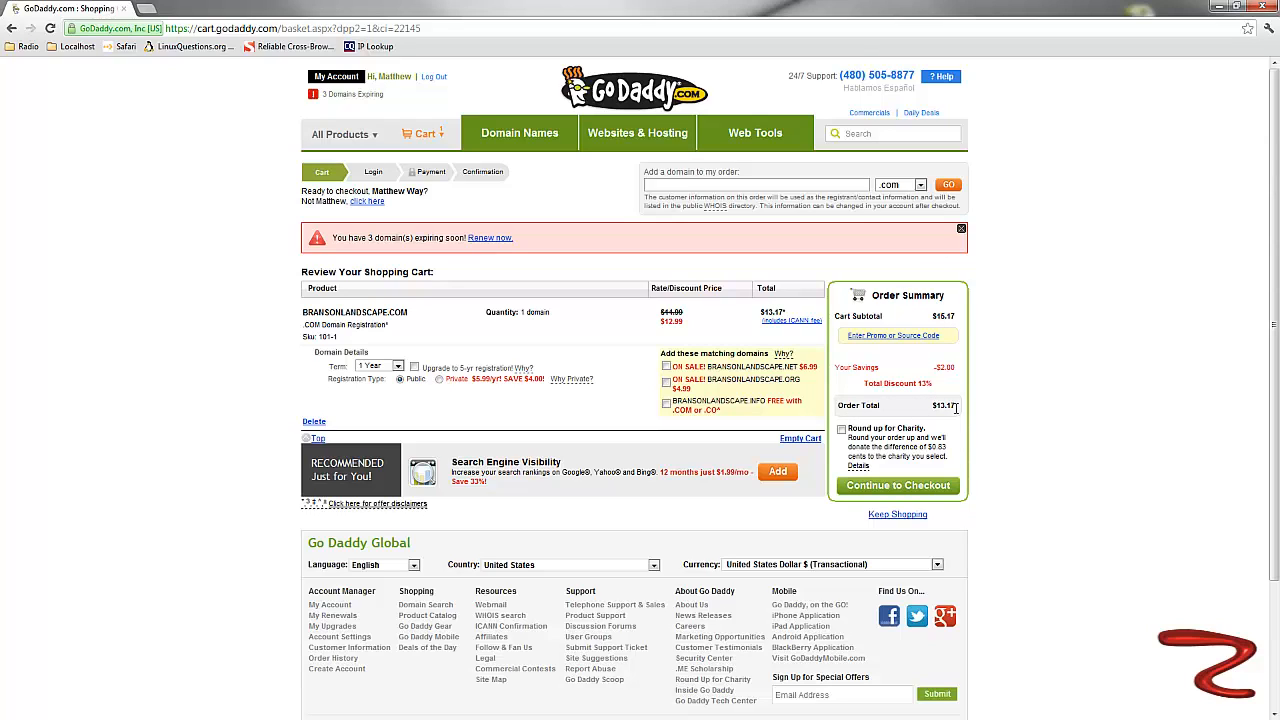
pyautogui.click(888, 488)
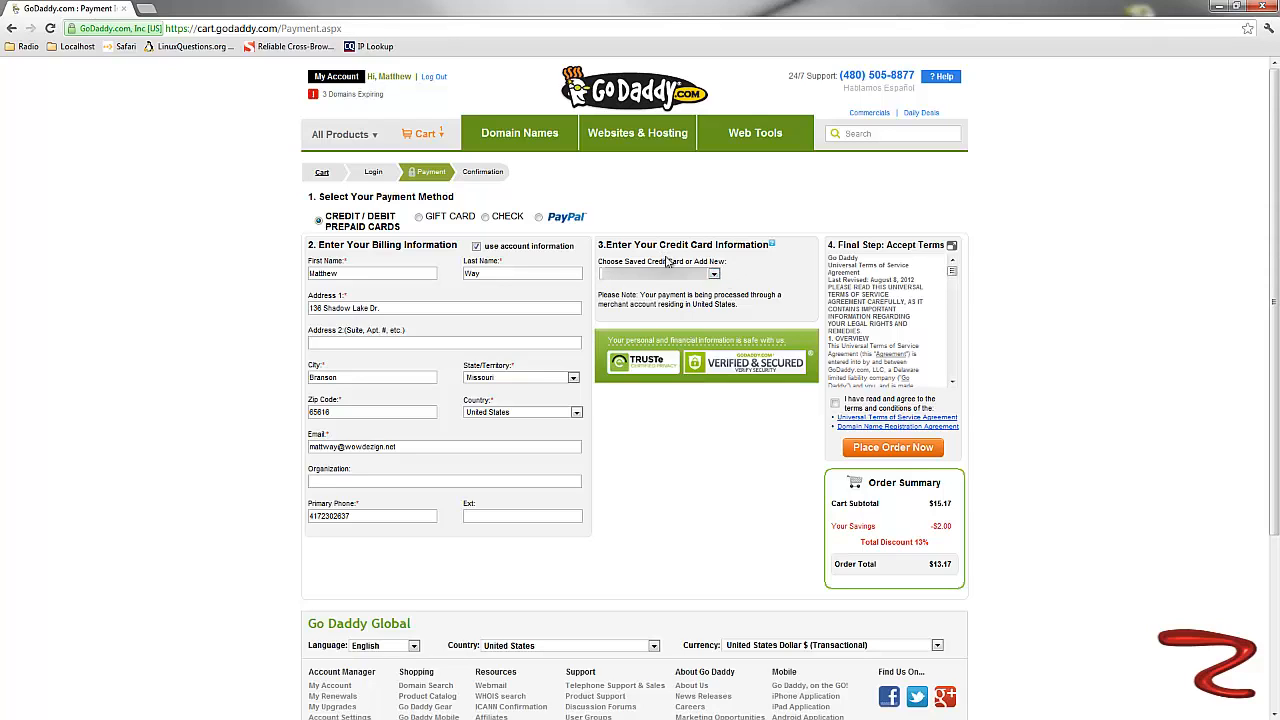
# Accept the terms and conditions, place the order with the saved payment details and look over the order confirmation page.
pyautogui.click(835, 403)
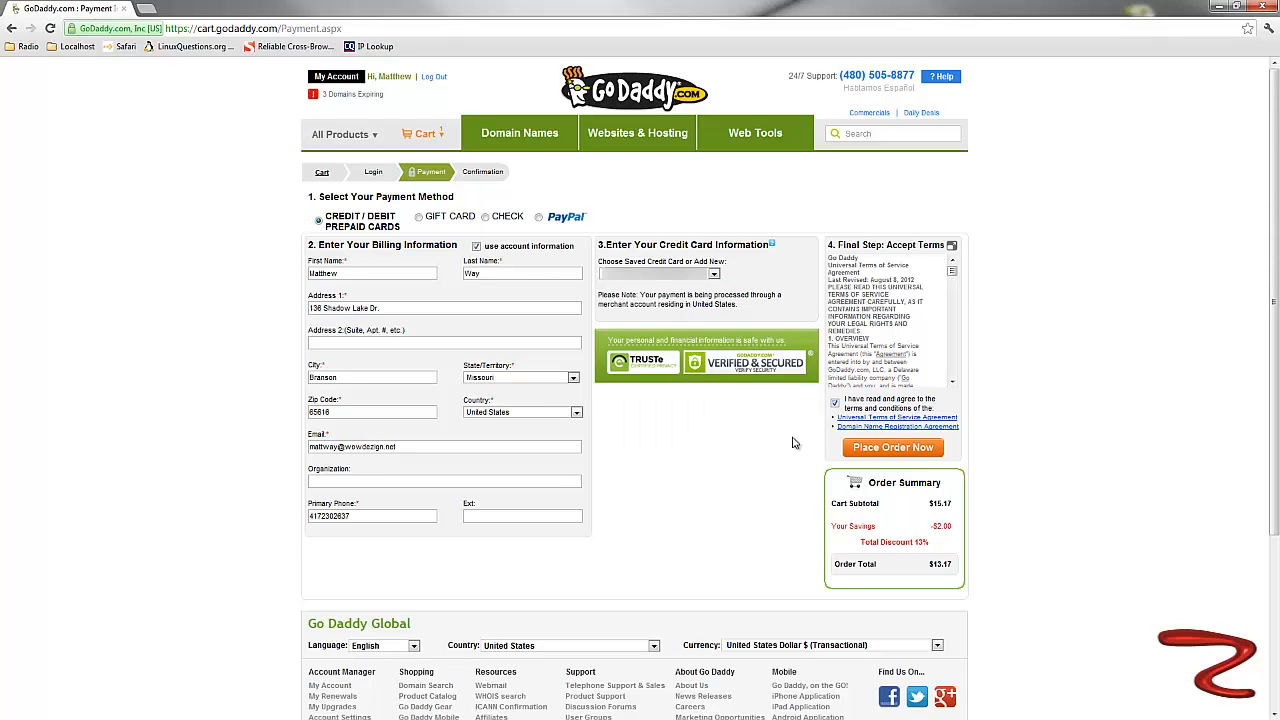
pyautogui.click(897, 448)
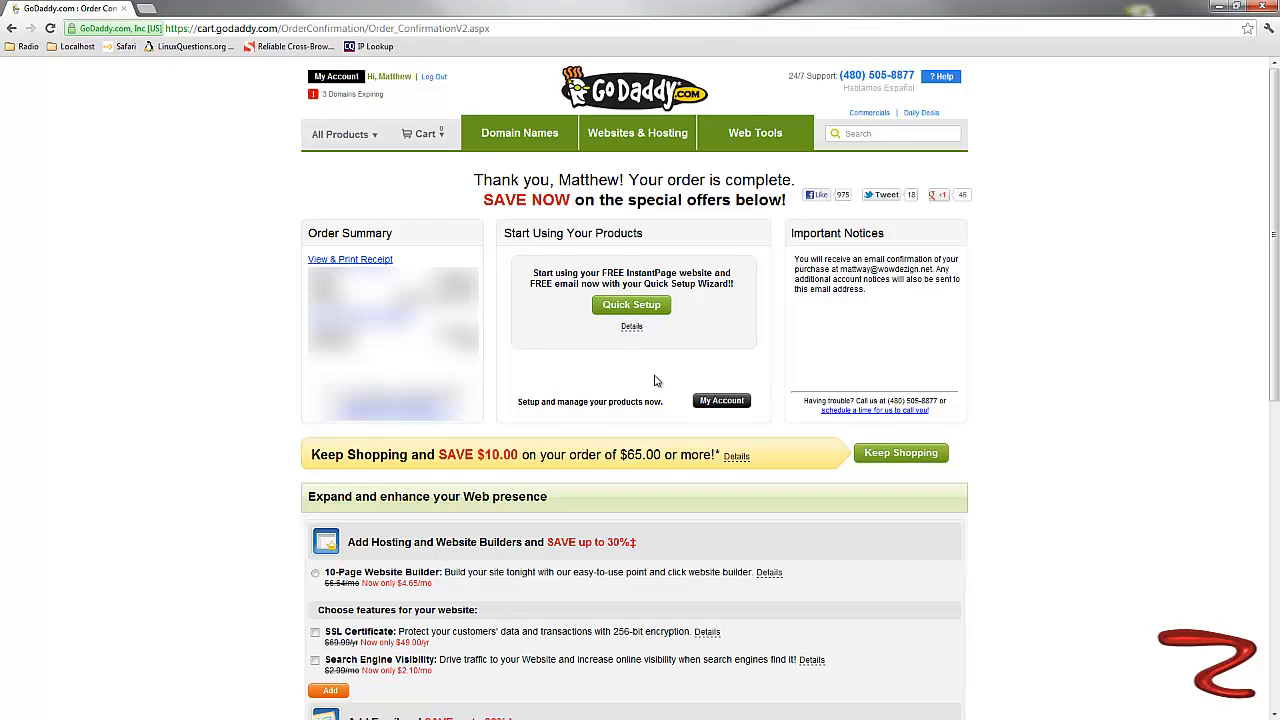
pyautogui.scroll(-6, 252, 530)
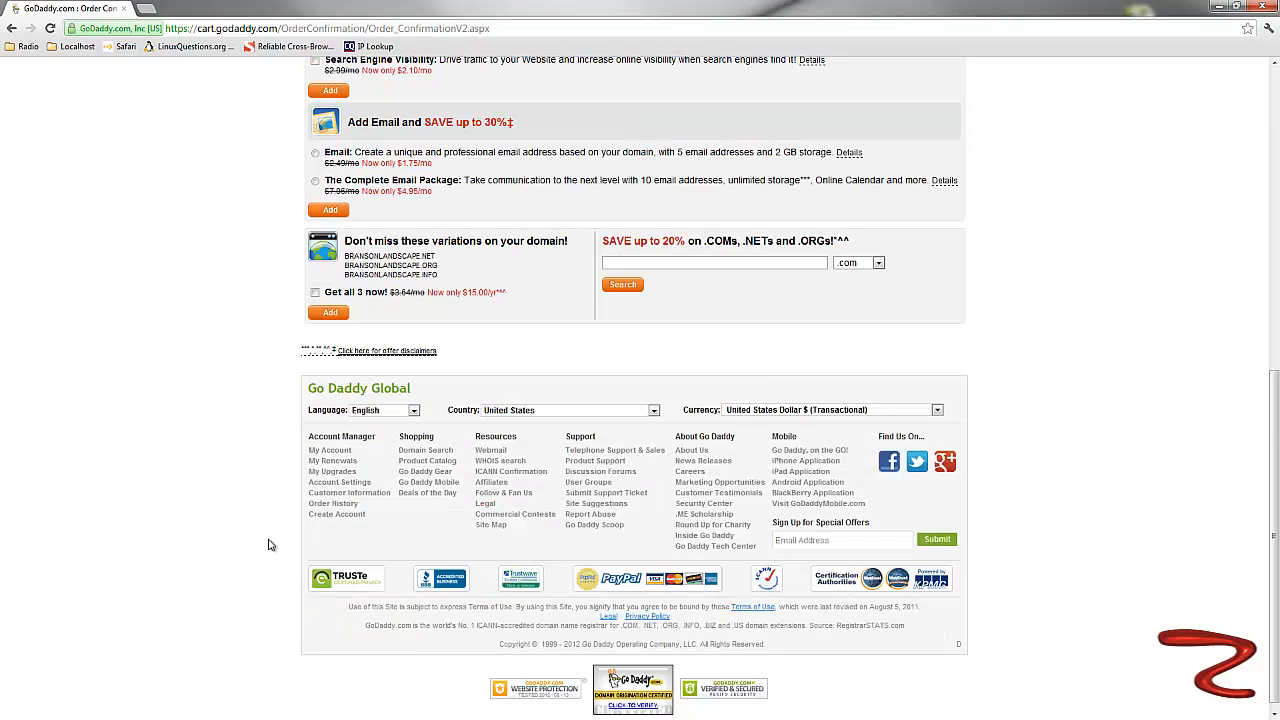
pyautogui.scroll(6, 1180, 526)
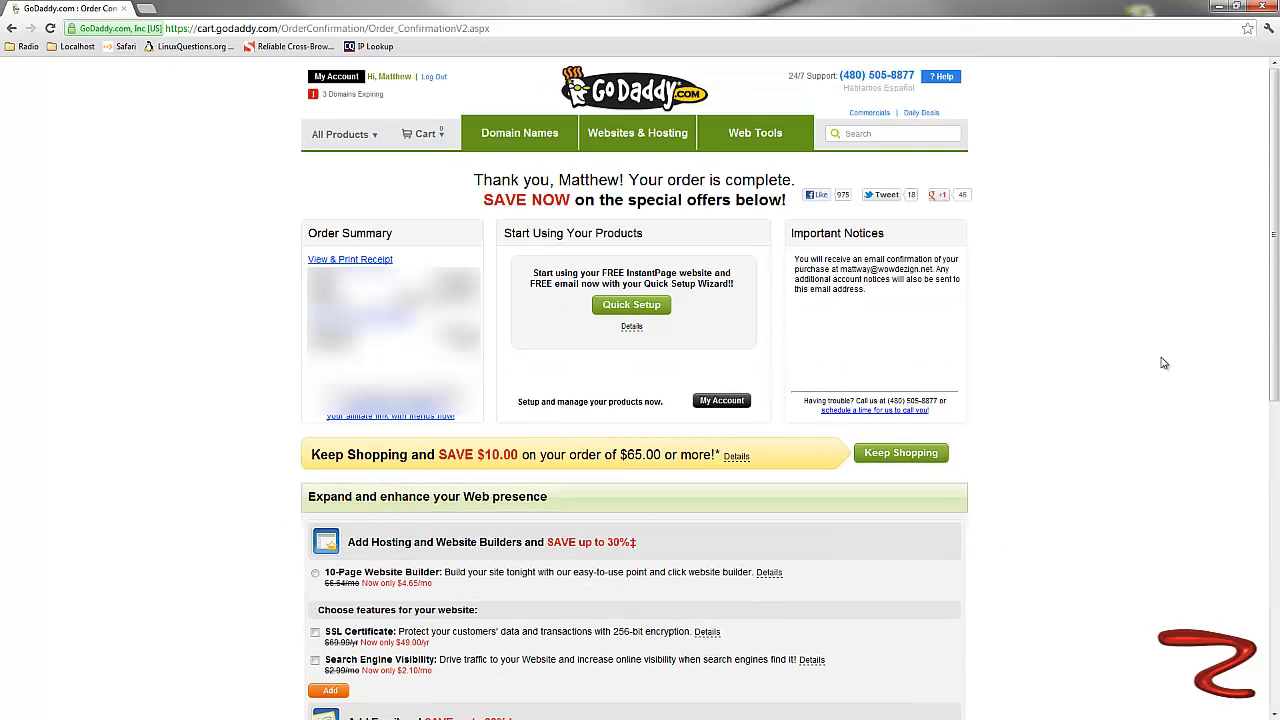